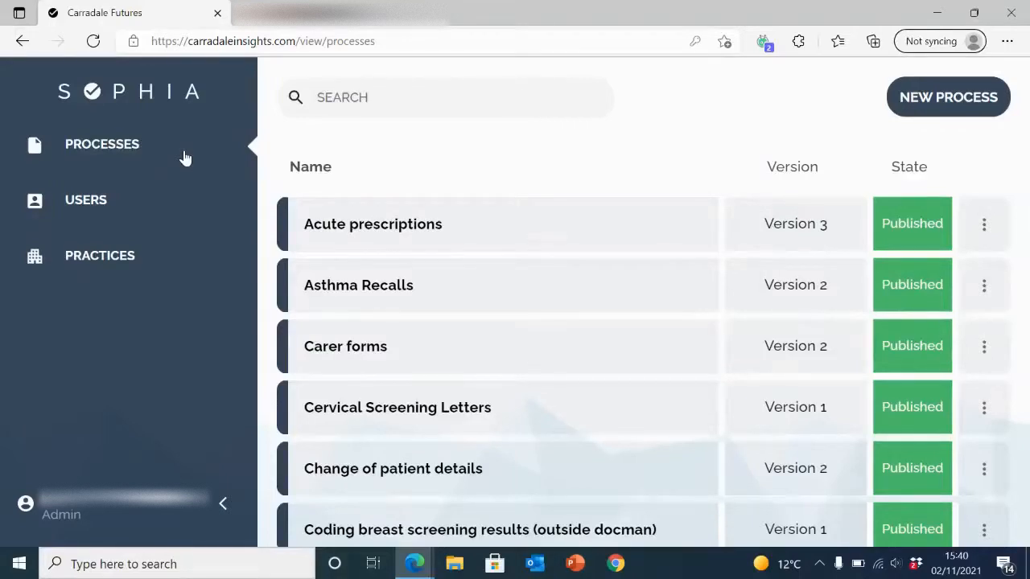
# Step: Look through the user lists for practice users, audit users and admins
pyautogui.click(152, 201)
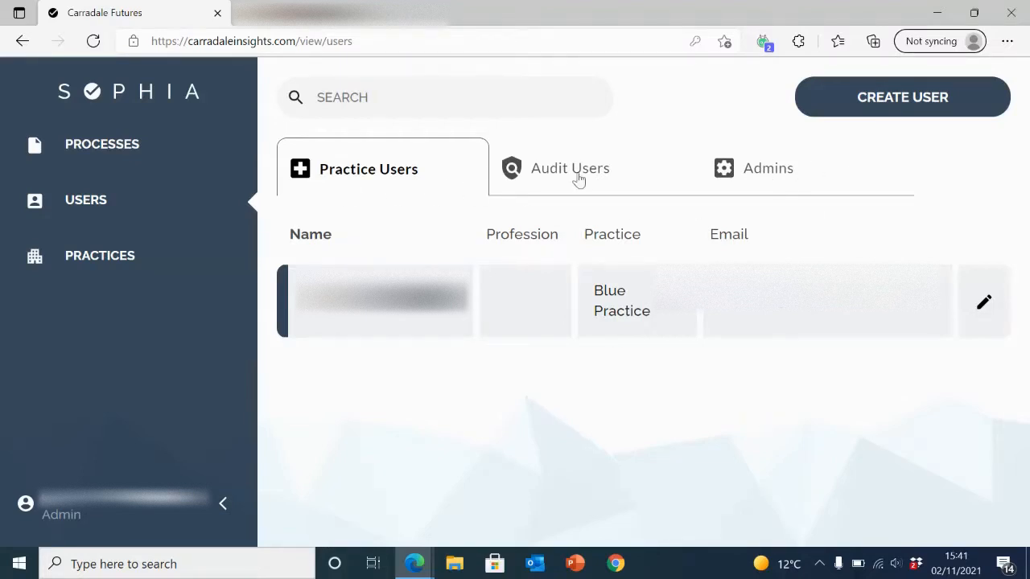
pyautogui.click(629, 171)
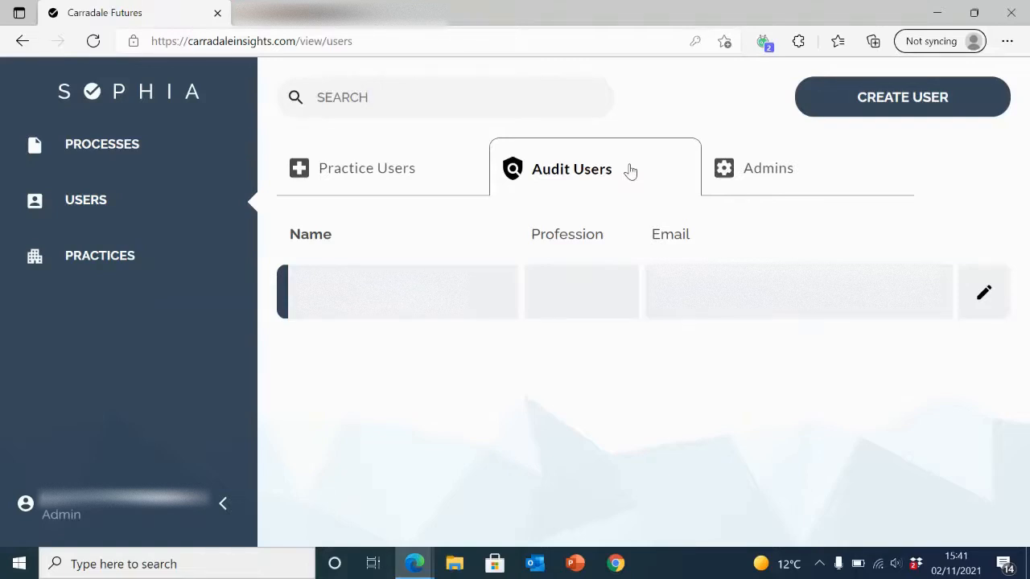
pyautogui.click(875, 180)
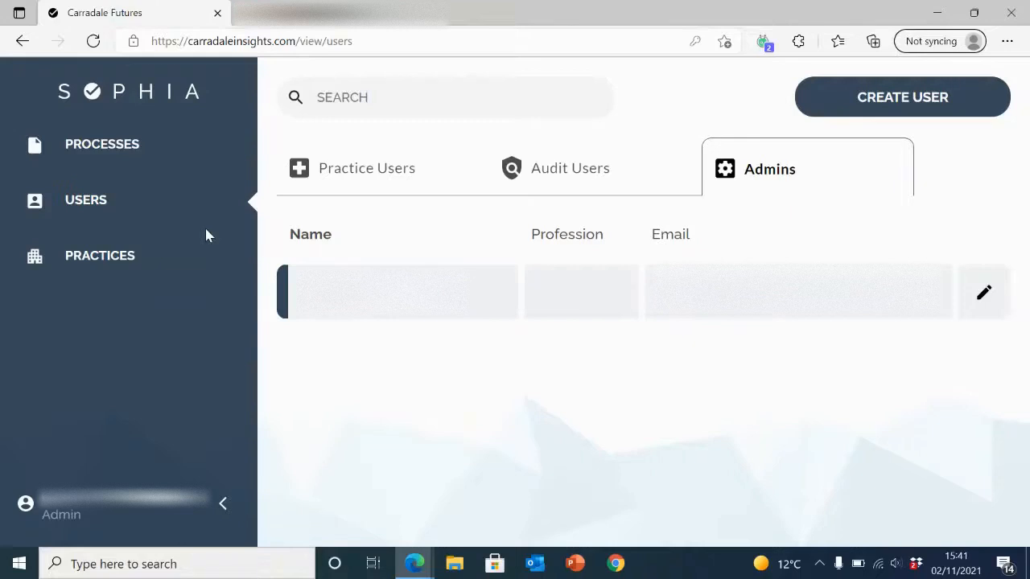
# Step: View the list of practices and check which roles the account can switch to
pyautogui.click(173, 255)
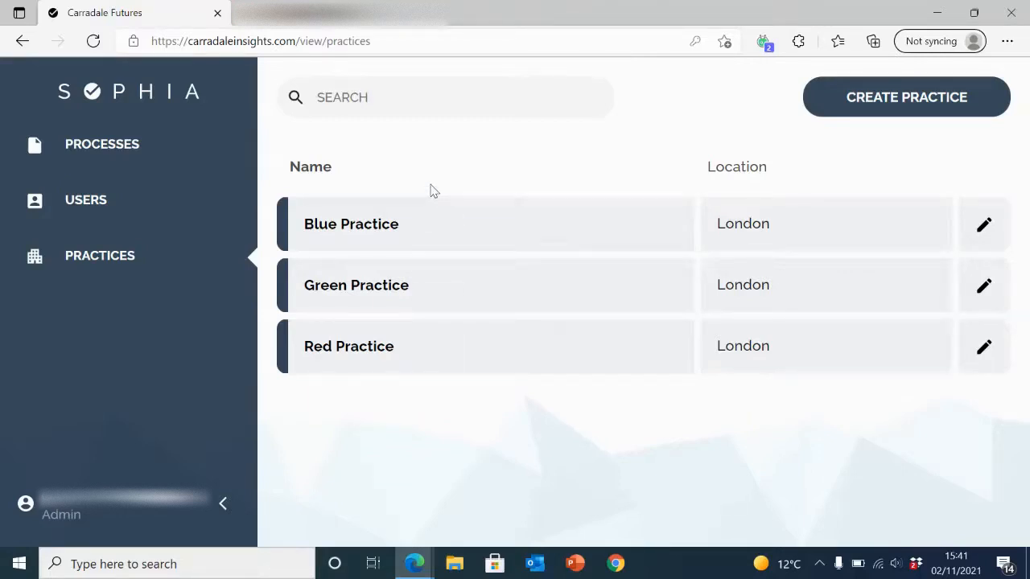
pyautogui.click(46, 521)
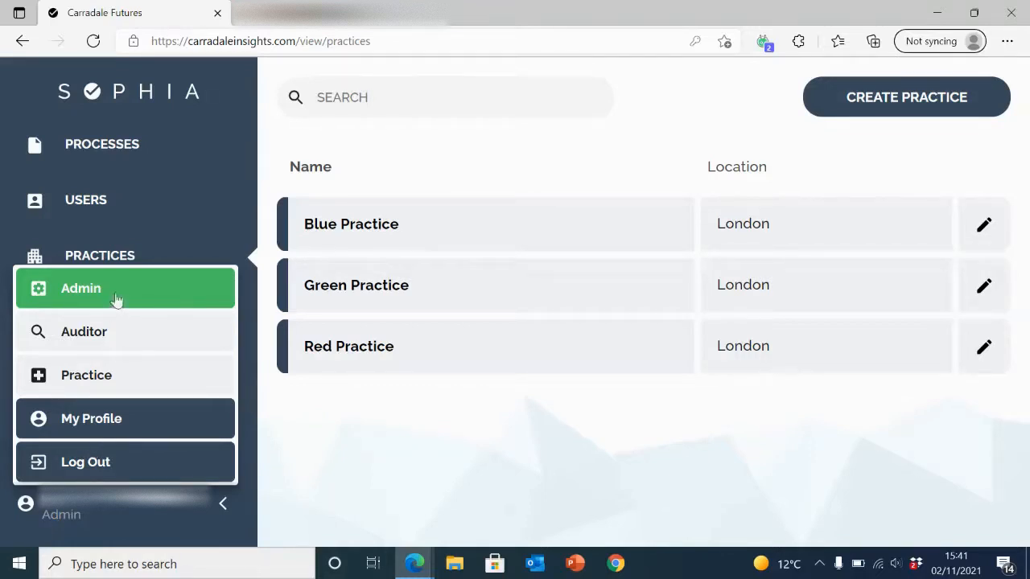
pyautogui.click(209, 131)
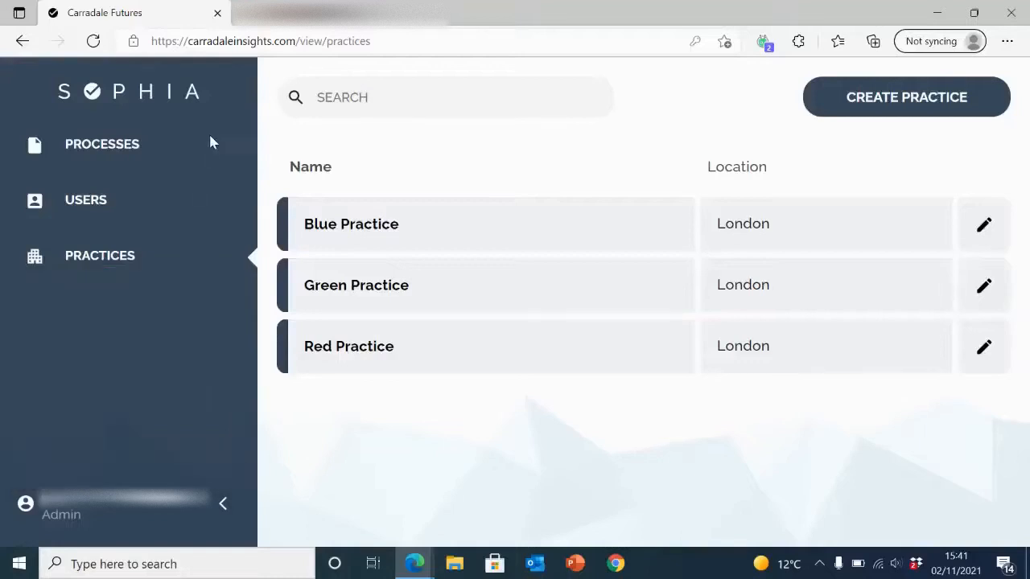
# Step: Search the processes for "onlin" and open Online Services Registration for editing
pyautogui.click(154, 148)
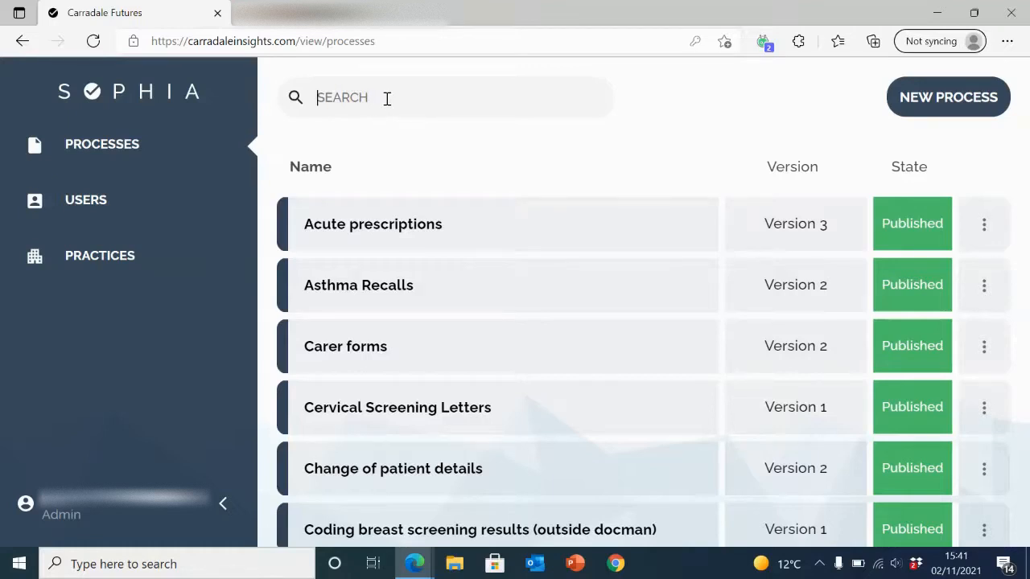
pyautogui.write('onlin')
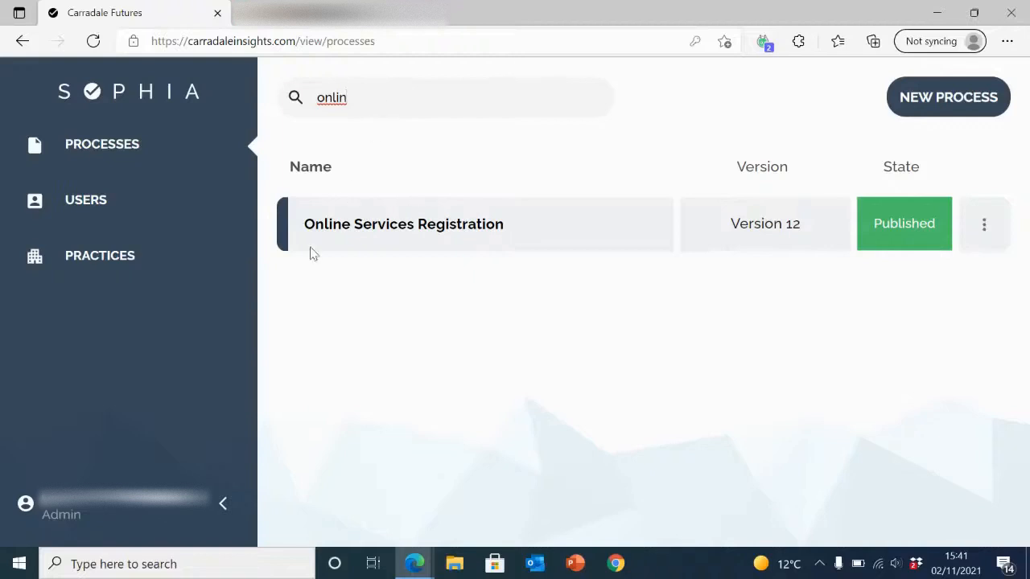
pyautogui.click(984, 230)
pyautogui.click(913, 263)
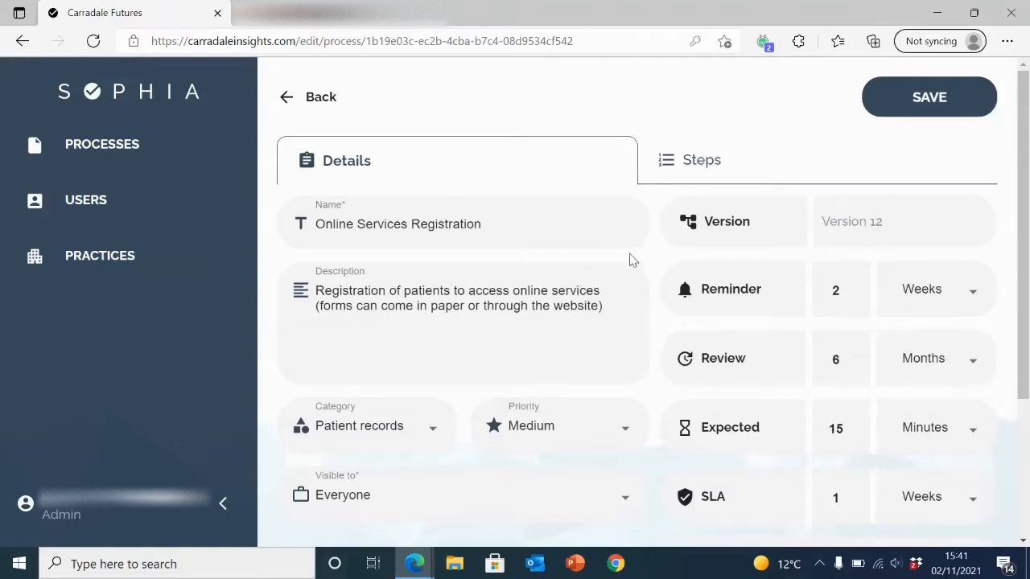
# Step: Review the details of the Online Services Registration process, including the available categories, timing settings, attachments and process map
pyautogui.scroll(-1, 643, 267)
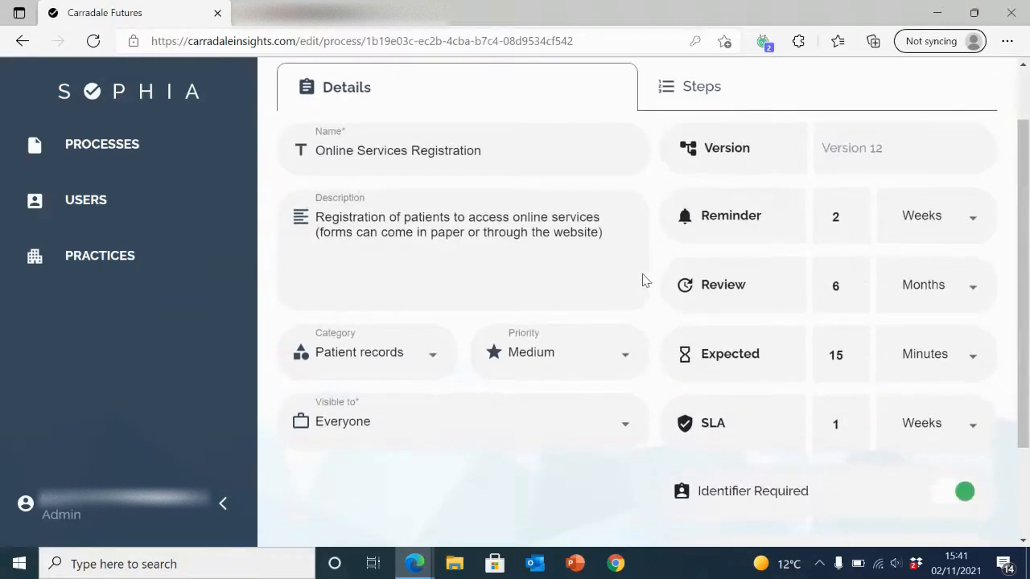
pyautogui.click(427, 362)
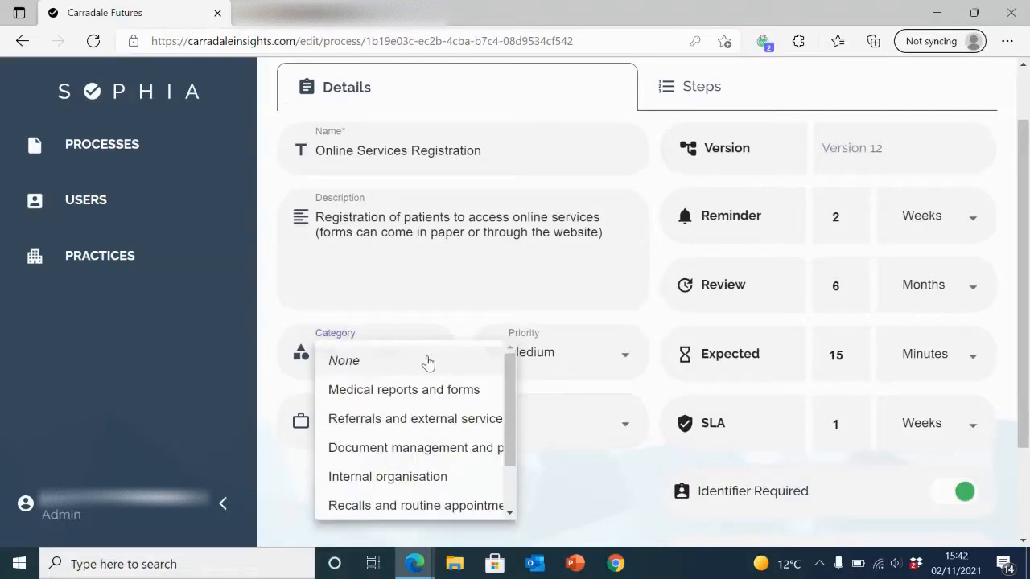
pyautogui.scroll(-2, 447, 410)
pyautogui.scroll(2, 448, 412)
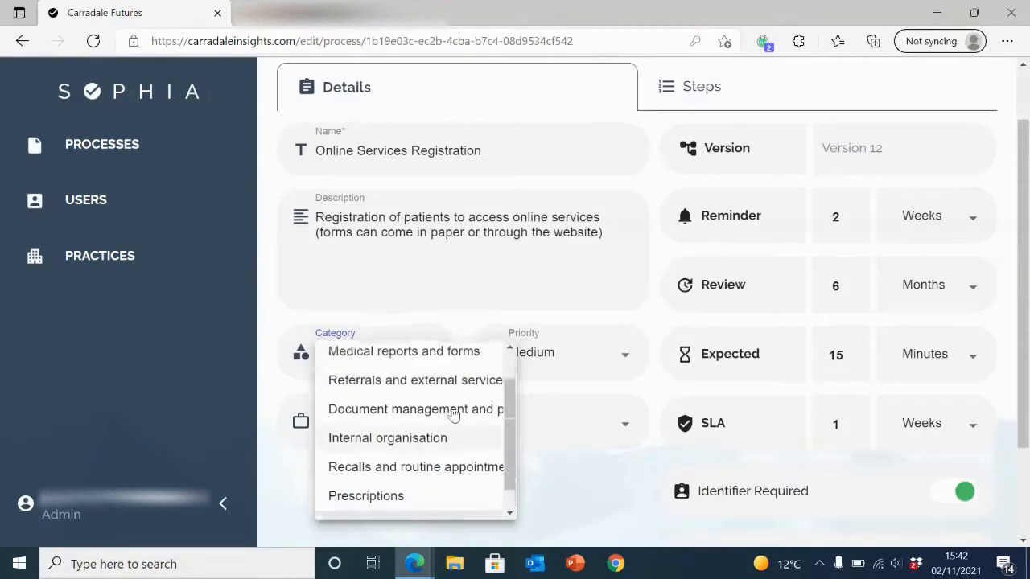
pyautogui.click(456, 342)
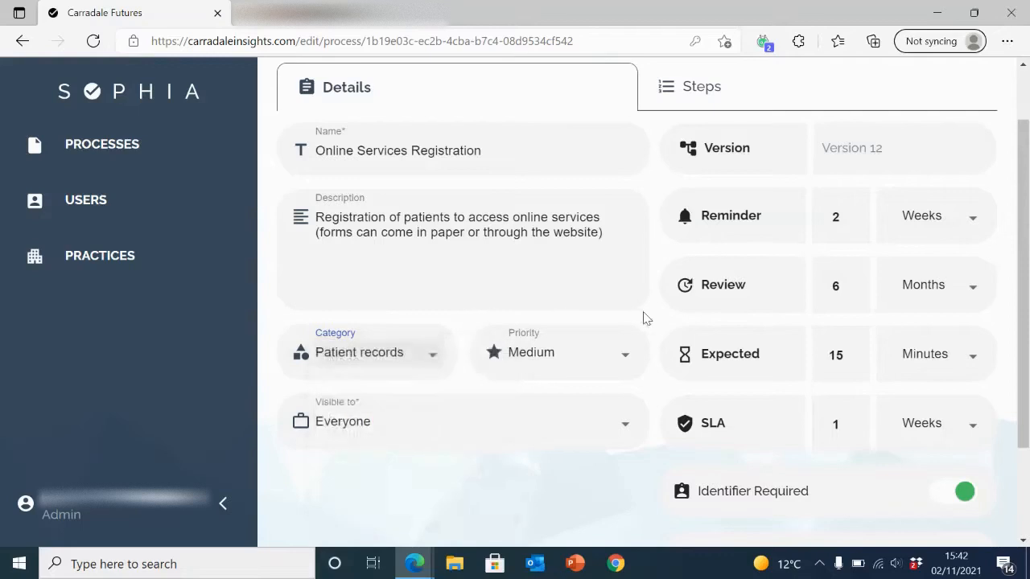
pyautogui.scroll(1, 644, 319)
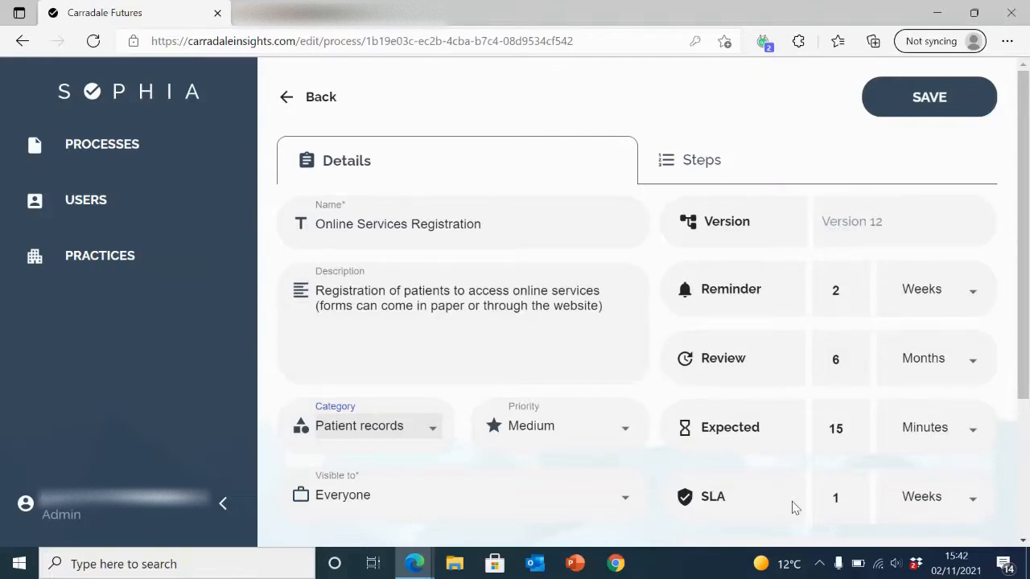
pyautogui.scroll(-3, 792, 507)
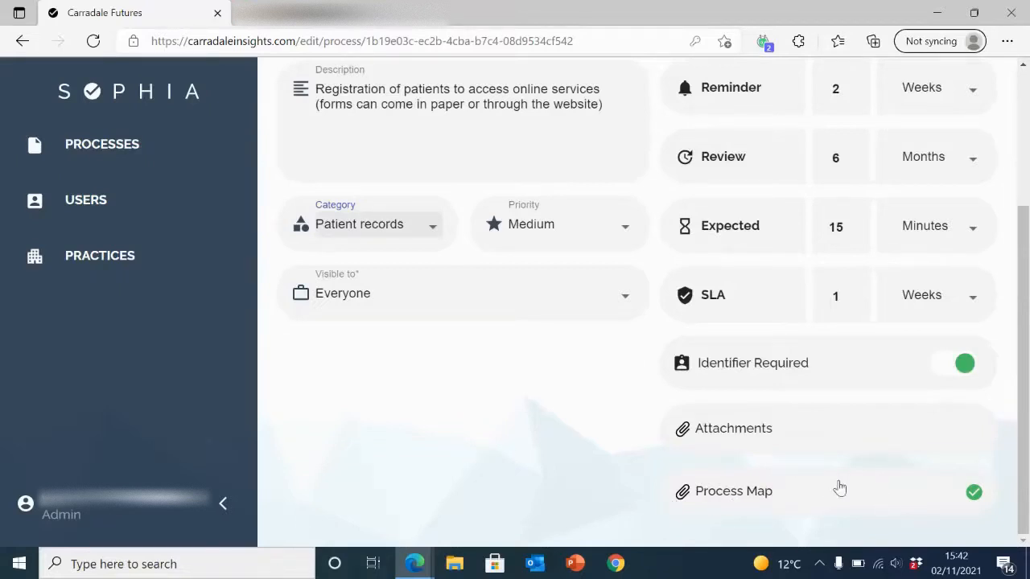
pyautogui.scroll(3, 748, 450)
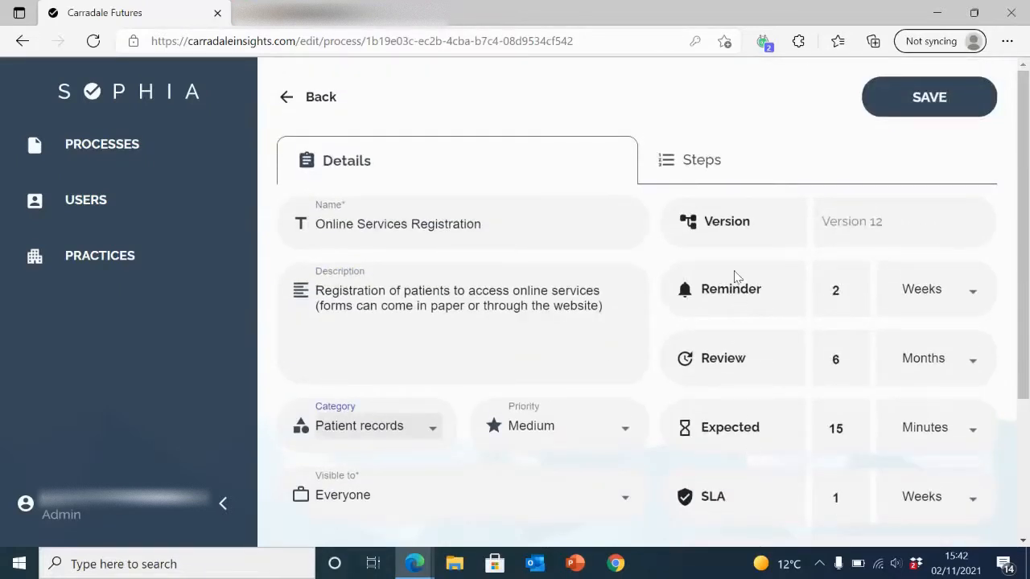
# Step: Show the steps of the process and read through the description of the Register patient step
pyautogui.click(726, 166)
pyautogui.scroll(-1, 464, 225)
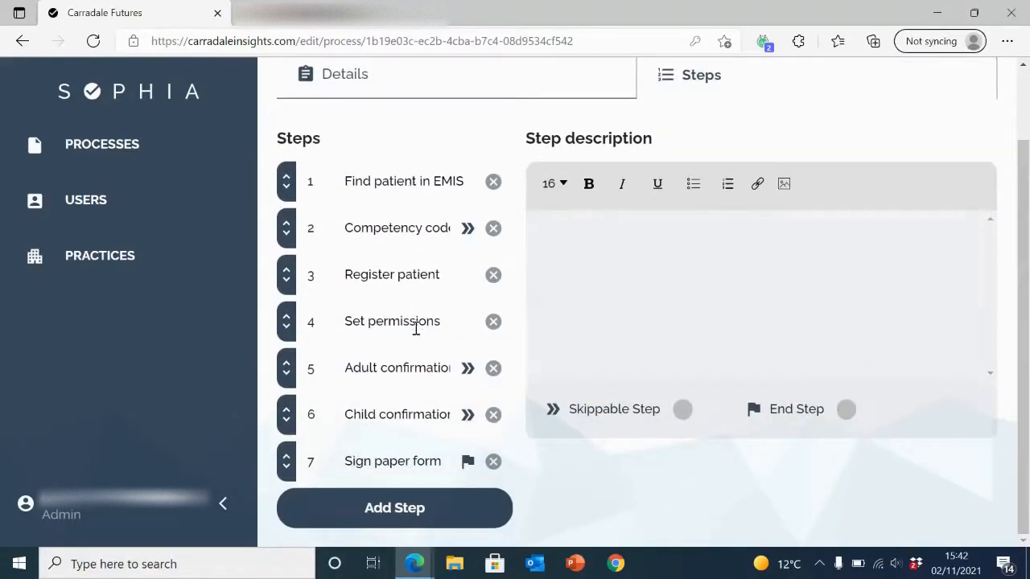
pyautogui.click(417, 272)
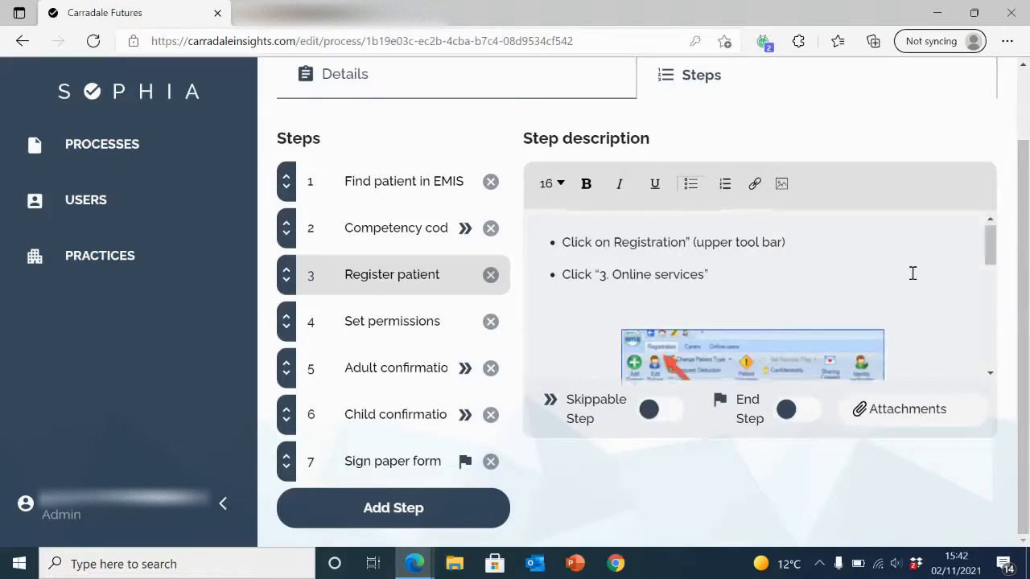
pyautogui.scroll(-5, 912, 274)
pyautogui.scroll(-5, 912, 273)
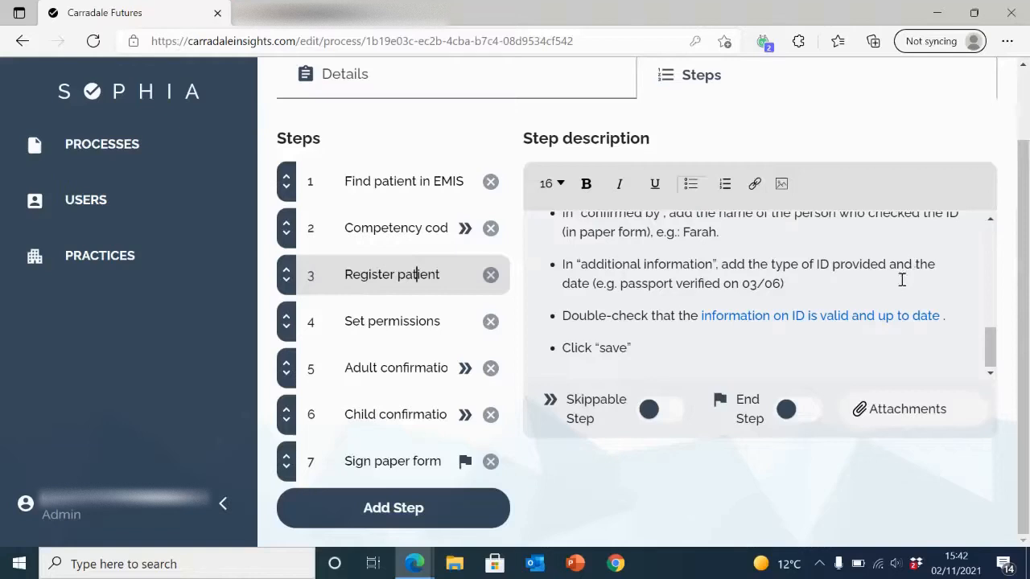
# Step: Examine the description and skippable setting of the Adult confirmation step
pyautogui.click(391, 360)
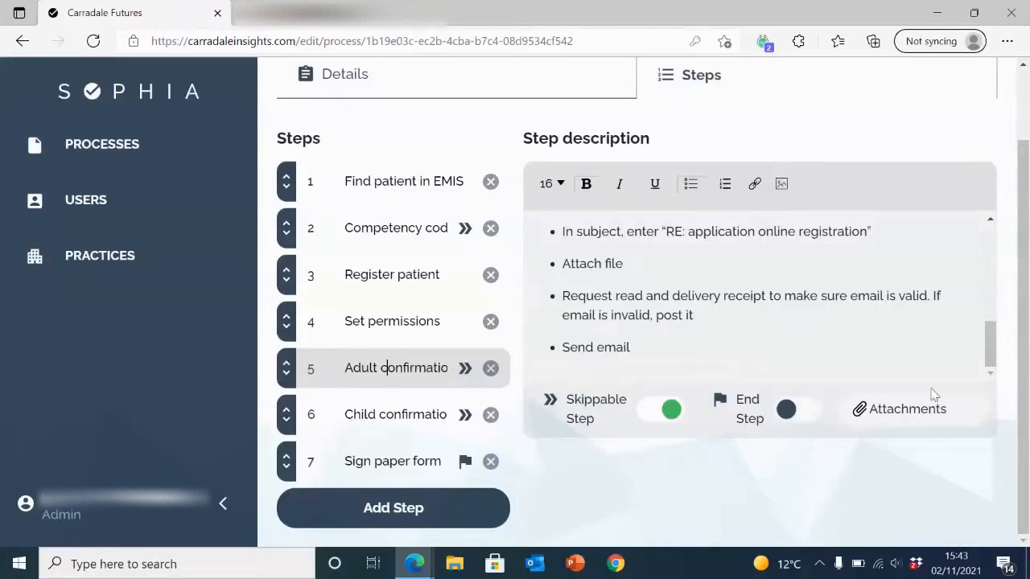
pyautogui.scroll(5, 875, 378)
pyautogui.scroll(1, 737, 157)
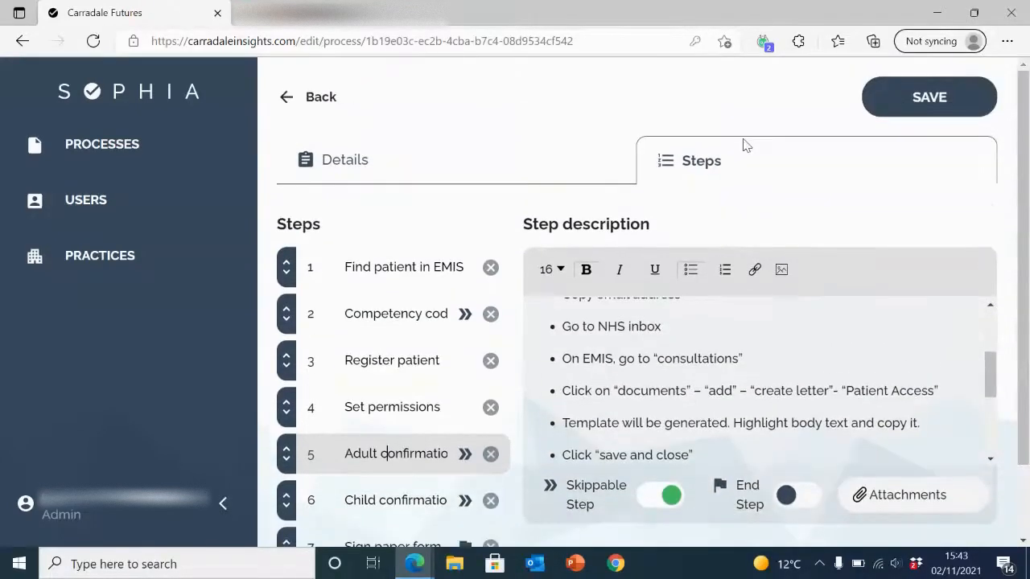
# Step: Return to the process list without saving and switch the account to the Practice role
pyautogui.click(316, 100)
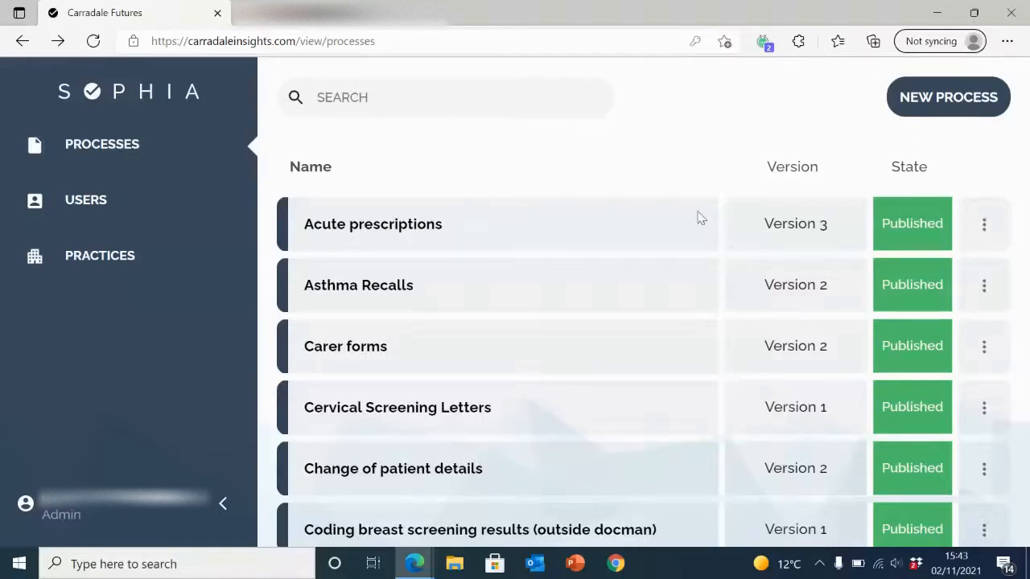
pyautogui.click(58, 515)
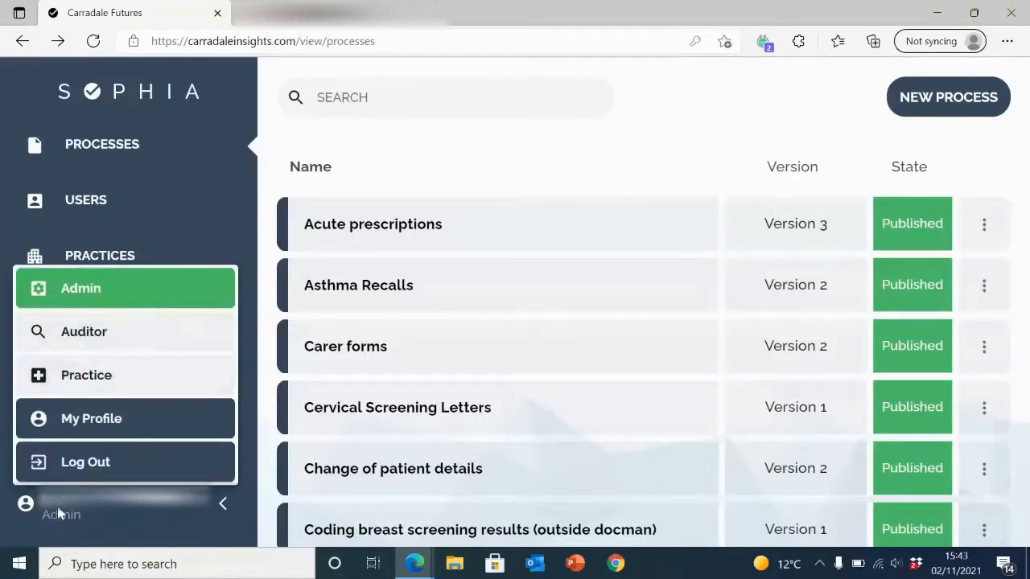
pyautogui.click(102, 378)
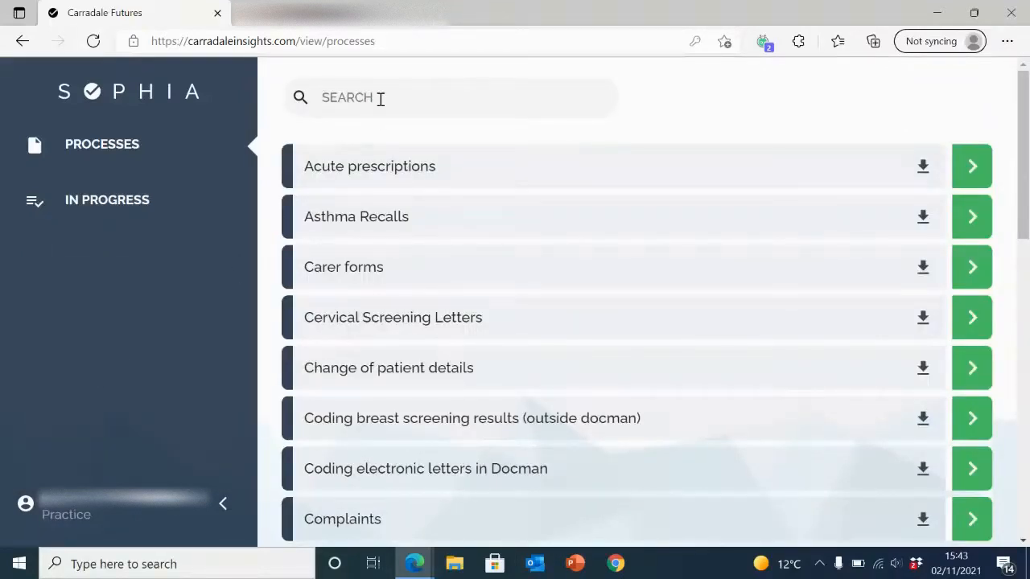
# Step: Find Online Services Registration in the practice's process list and open its downloadable report
pyautogui.scroll(-9, 538, 285)
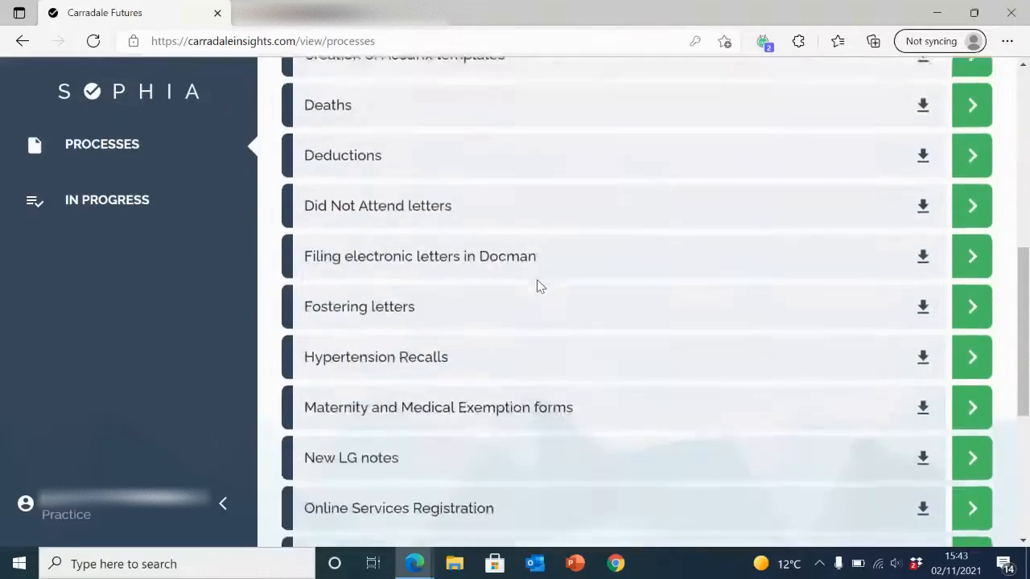
pyautogui.scroll(-3, 538, 286)
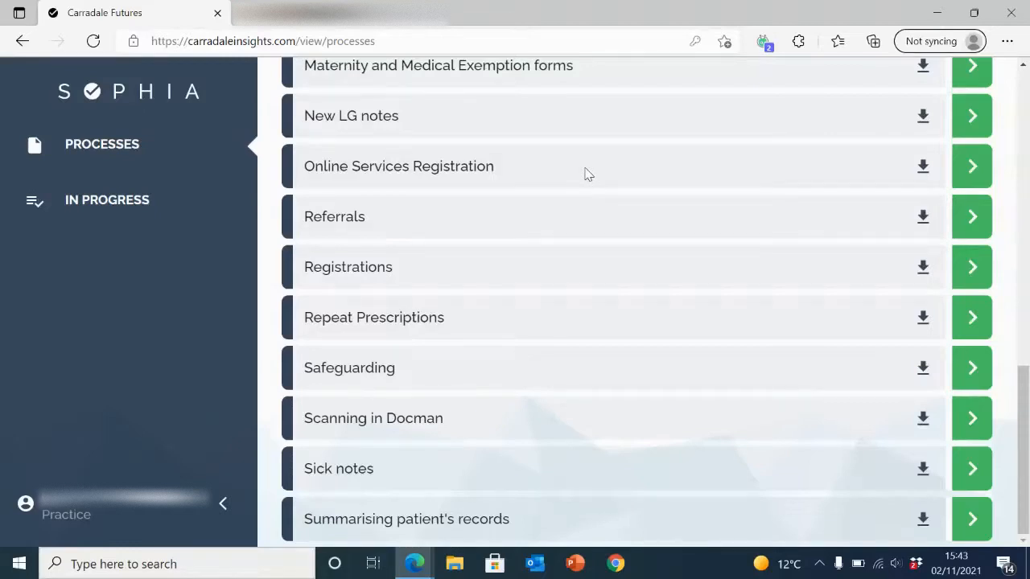
pyautogui.click(917, 173)
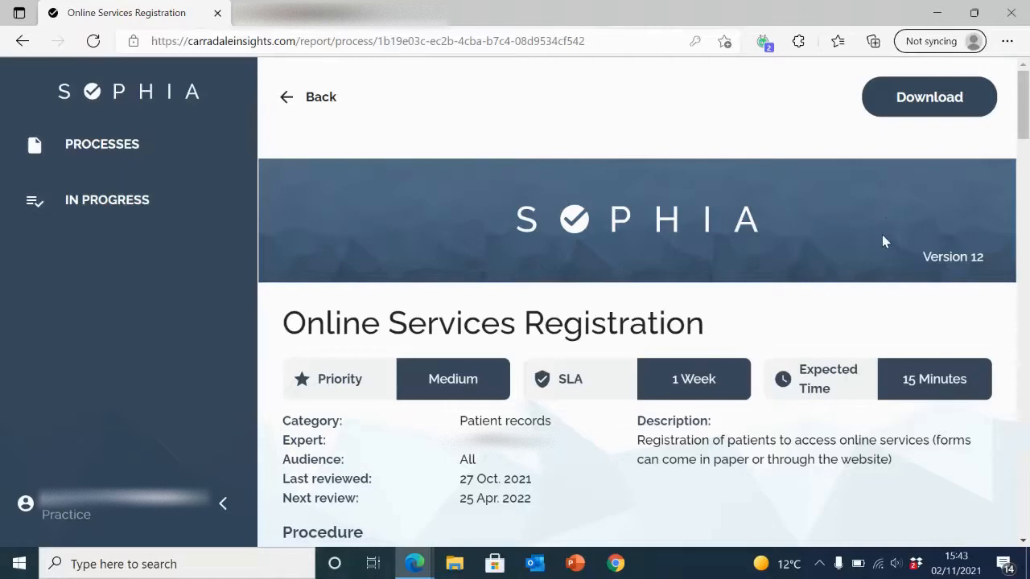
# Step: Read through the Online Services Registration report, from its summary and procedure checklist to the instructions for signing the paper form
pyautogui.scroll(-2, 881, 234)
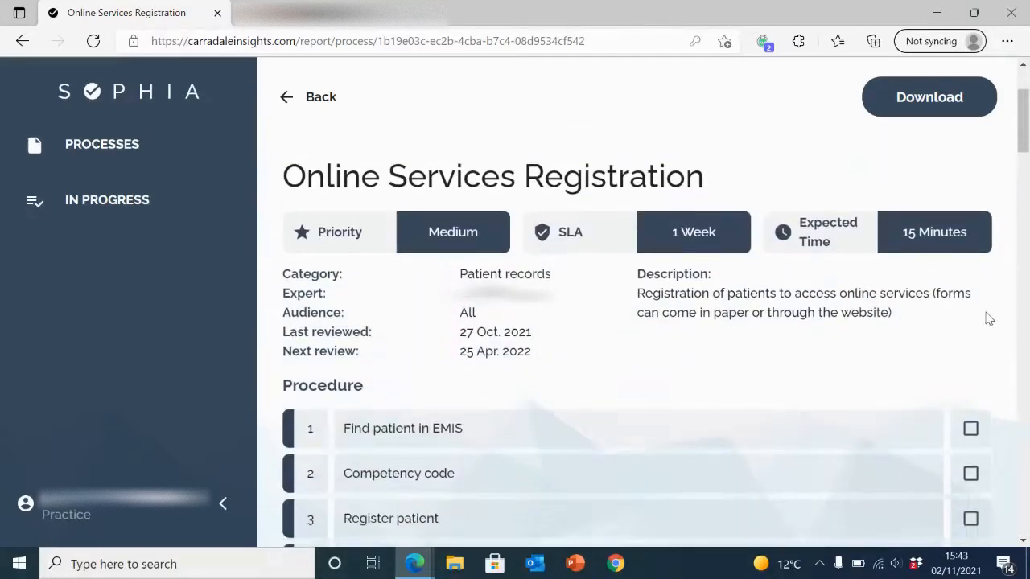
pyautogui.scroll(-1, 988, 318)
pyautogui.scroll(-2, 985, 316)
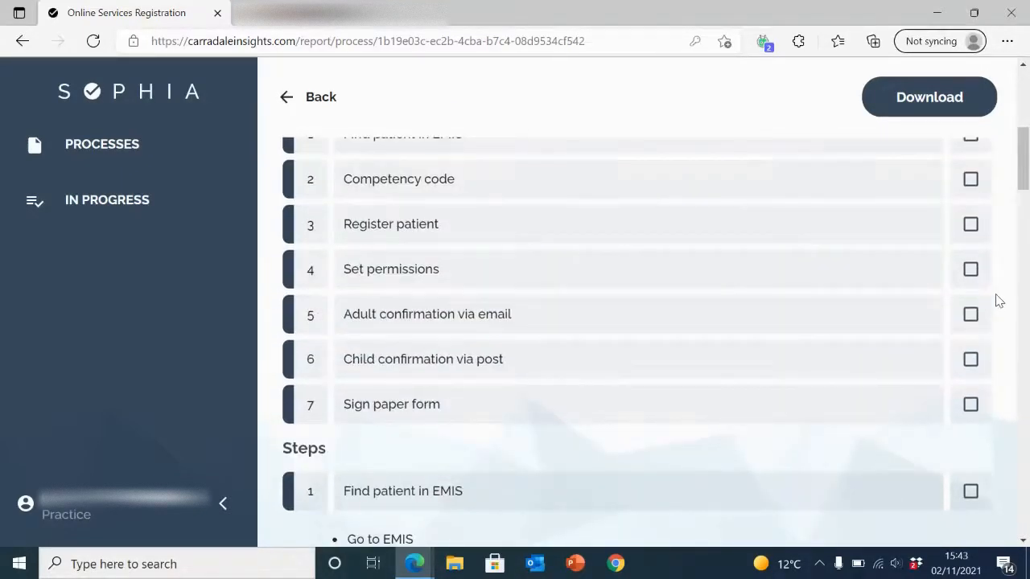
pyautogui.scroll(-1, 998, 300)
pyautogui.scroll(-2, 998, 300)
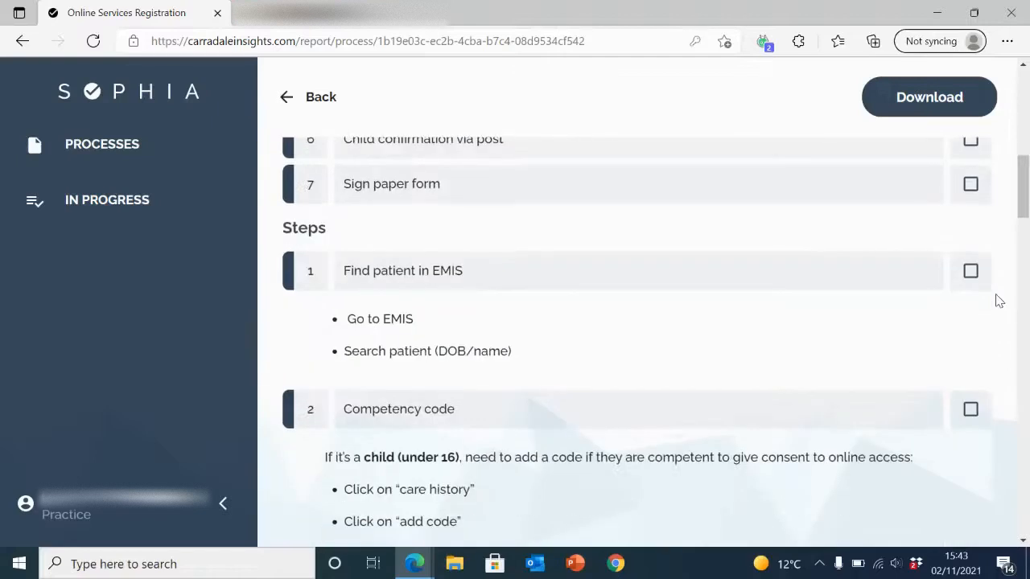
pyautogui.scroll(-5, 999, 300)
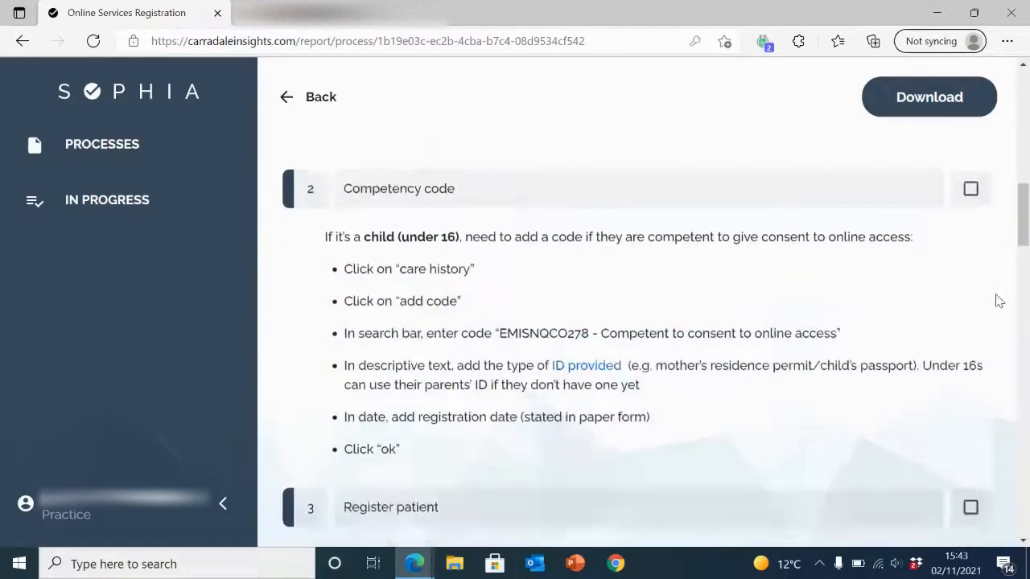
pyautogui.scroll(-6, 998, 300)
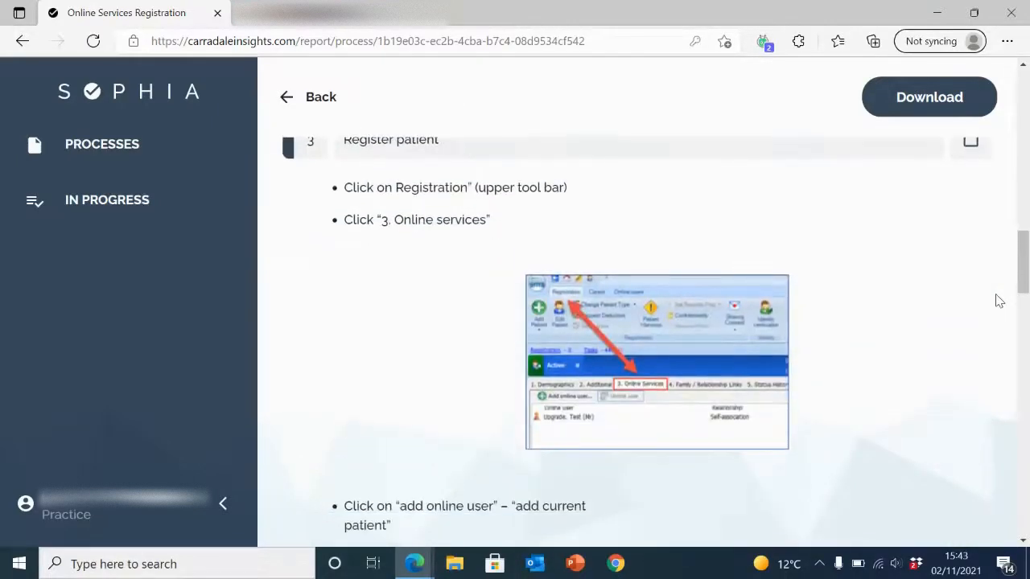
pyautogui.scroll(-9, 998, 300)
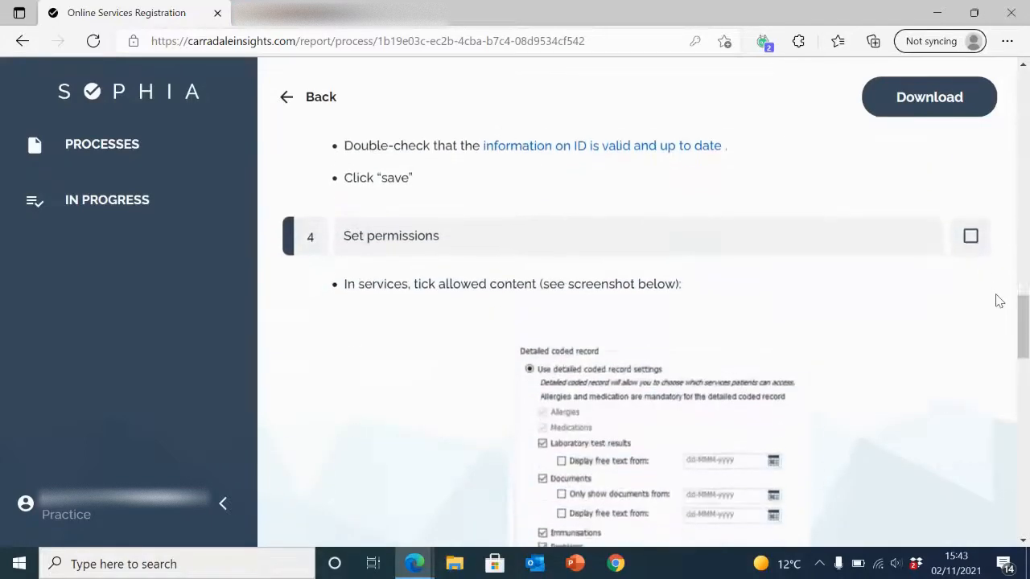
pyautogui.scroll(-9, 998, 300)
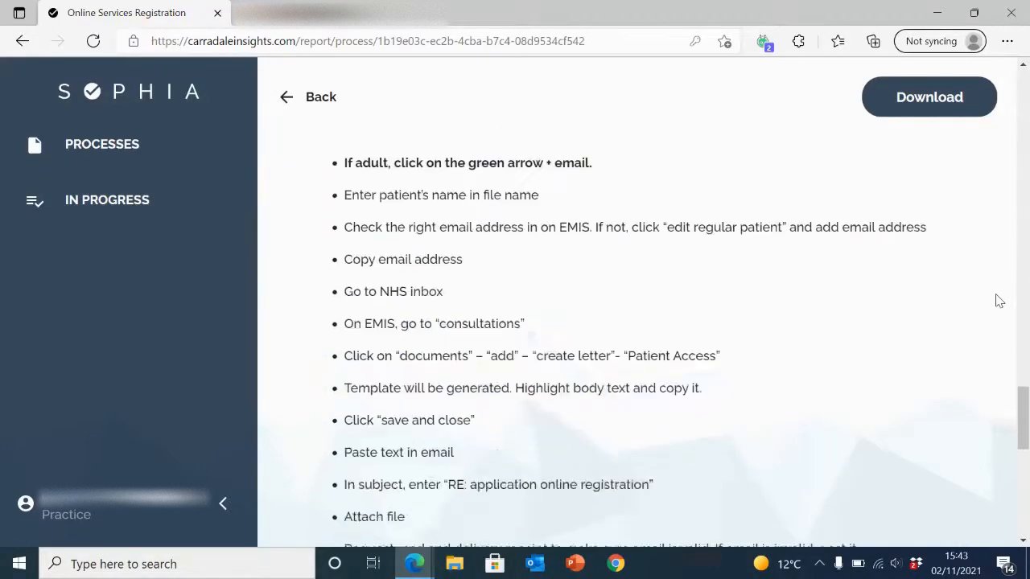
pyautogui.scroll(-4, 998, 300)
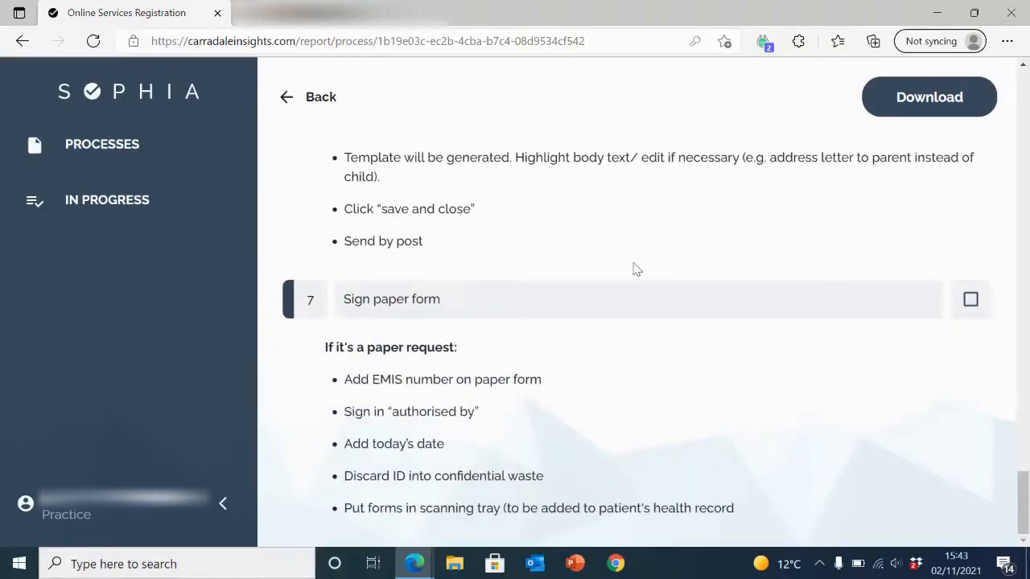
# Step: Return from the report to the process list and open the start page of Online Services Registration
pyautogui.click(301, 103)
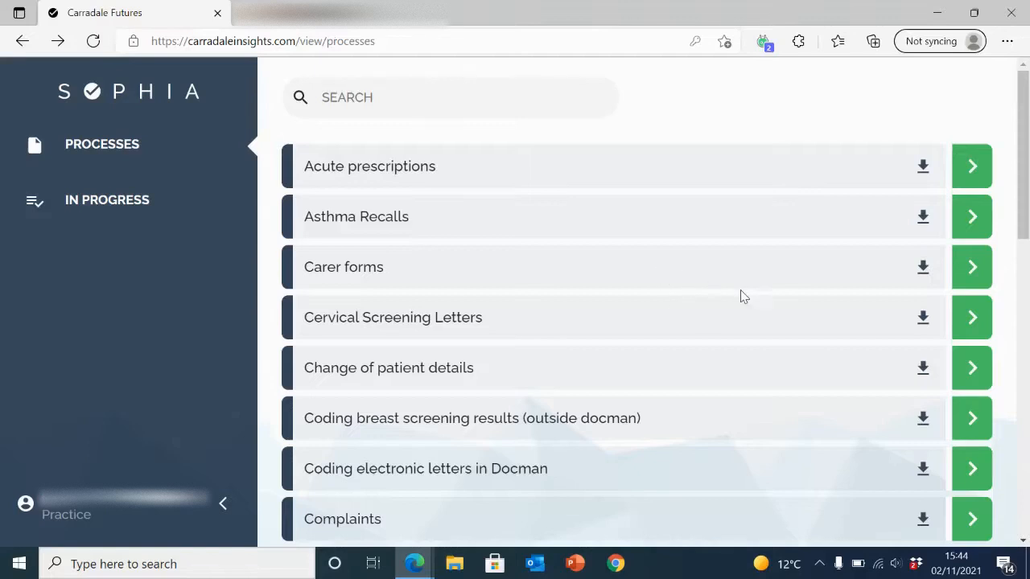
pyautogui.scroll(-1, 784, 342)
pyautogui.scroll(-5, 786, 344)
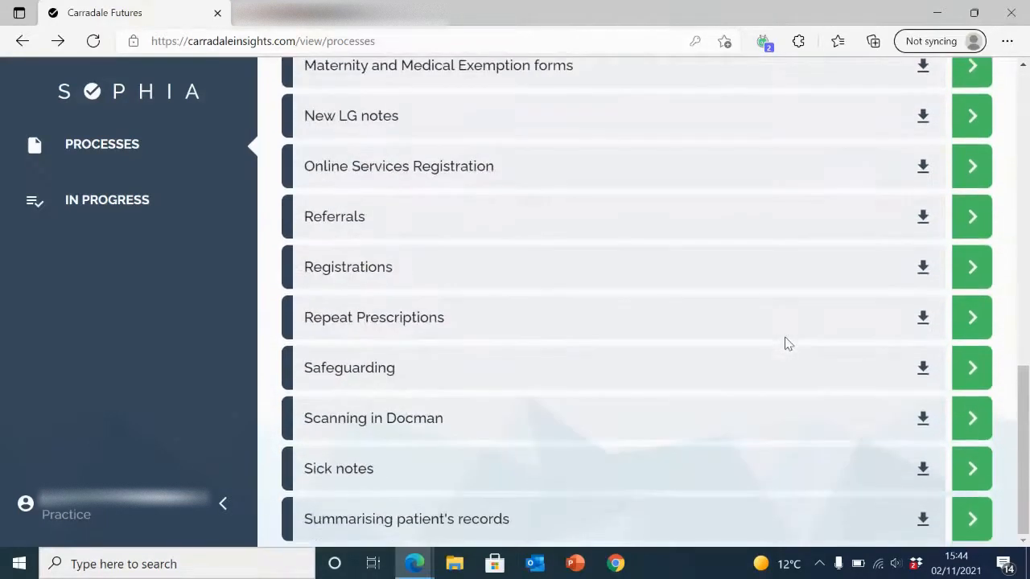
pyautogui.click(972, 166)
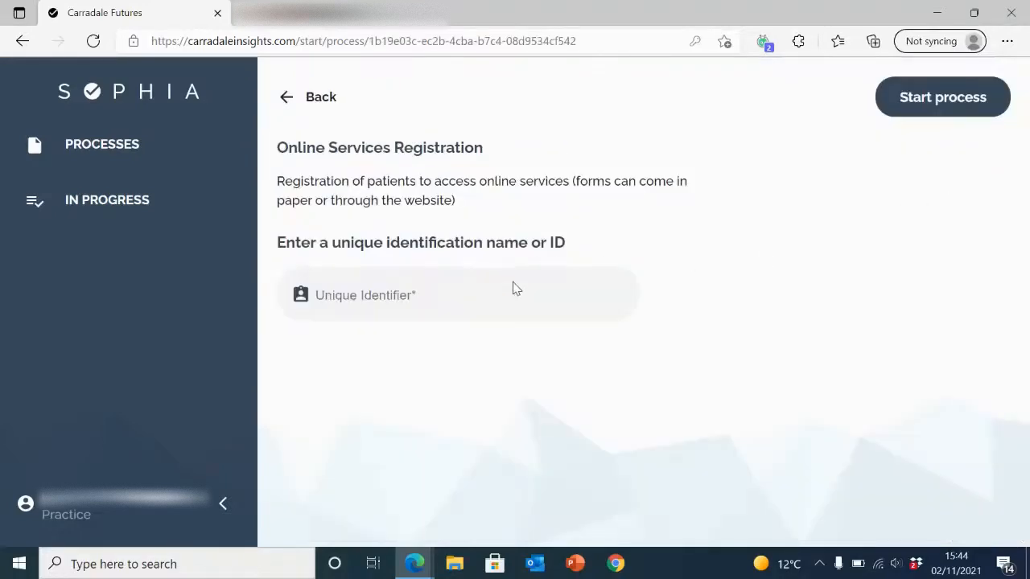
# Step: Try abc123 as the unique identifier, extend it to abc1234 and start the Online Services Registration process
pyautogui.click(499, 285)
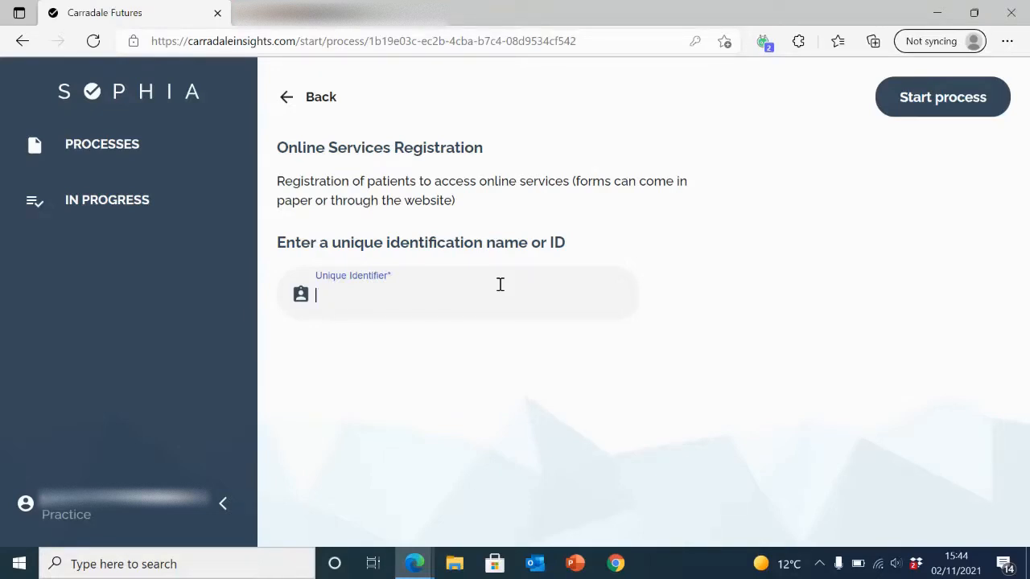
pyautogui.write('abc123')
pyautogui.click(907, 98)
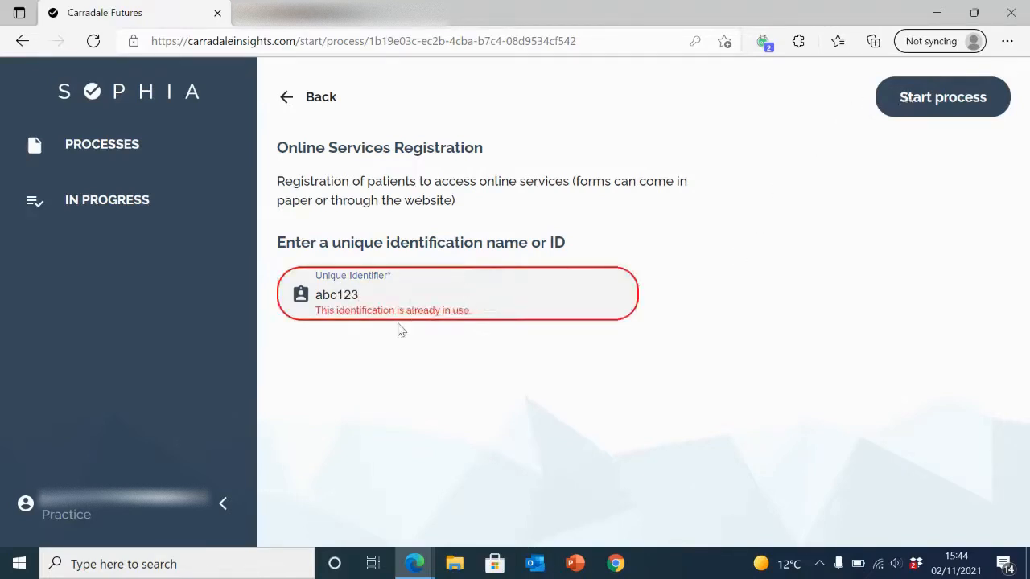
pyautogui.click(409, 292)
pyautogui.write('4')
pyautogui.click(962, 112)
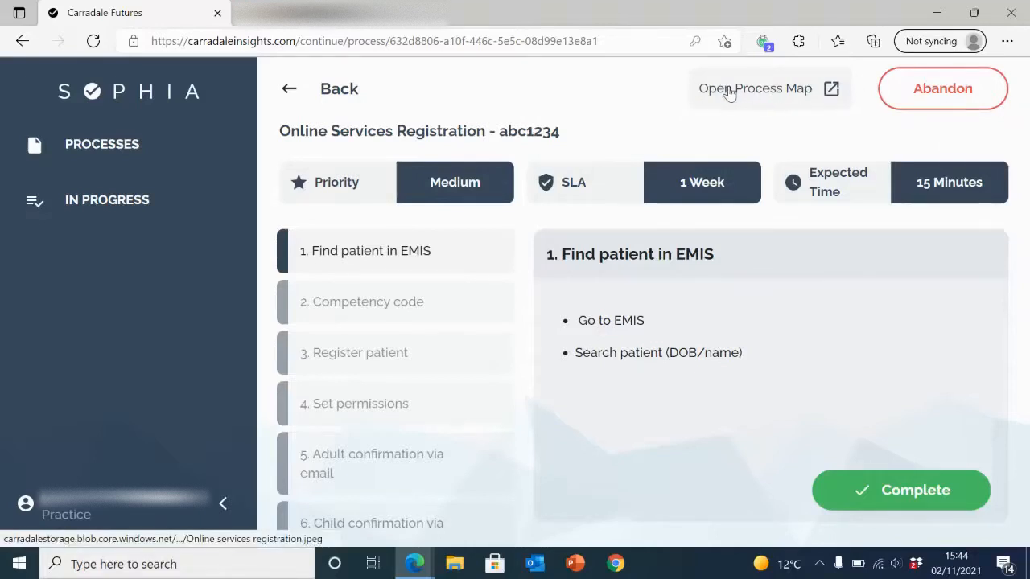
# Step: Complete Find patient in EMIS, skip Competency code, and complete Register patient and Set permissions
pyautogui.click(920, 498)
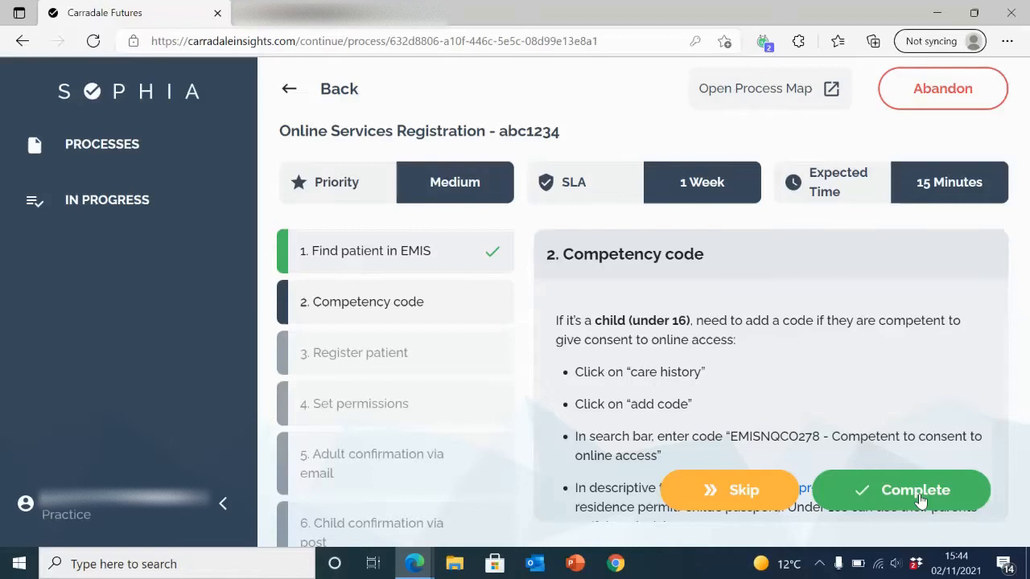
pyautogui.click(769, 501)
pyautogui.click(956, 494)
pyautogui.click(955, 494)
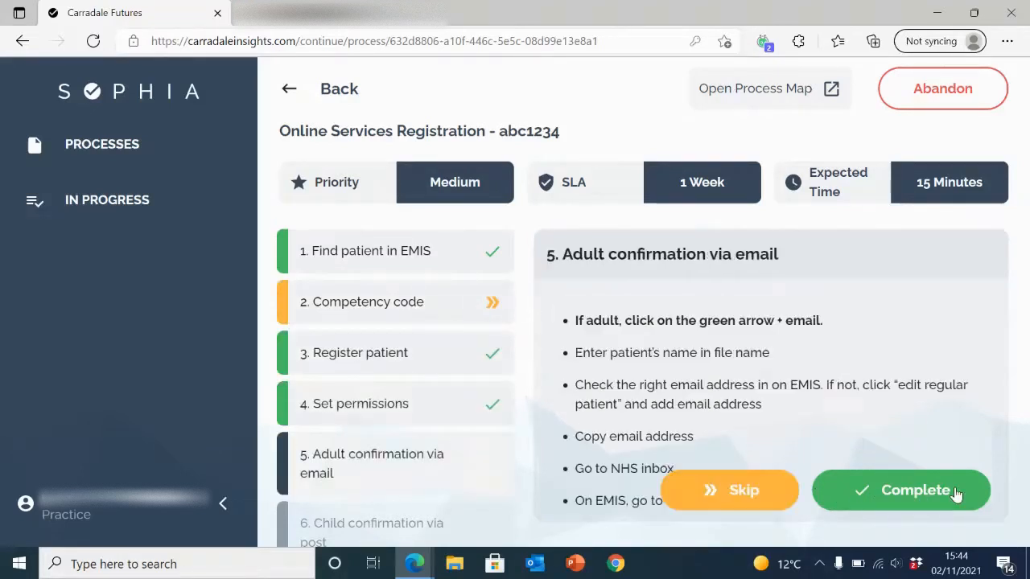
# Step: Review the reasons offered for abandoning the process, dismiss them without abandoning, and look through the Adult confirmation via email instructions
pyautogui.click(942, 90)
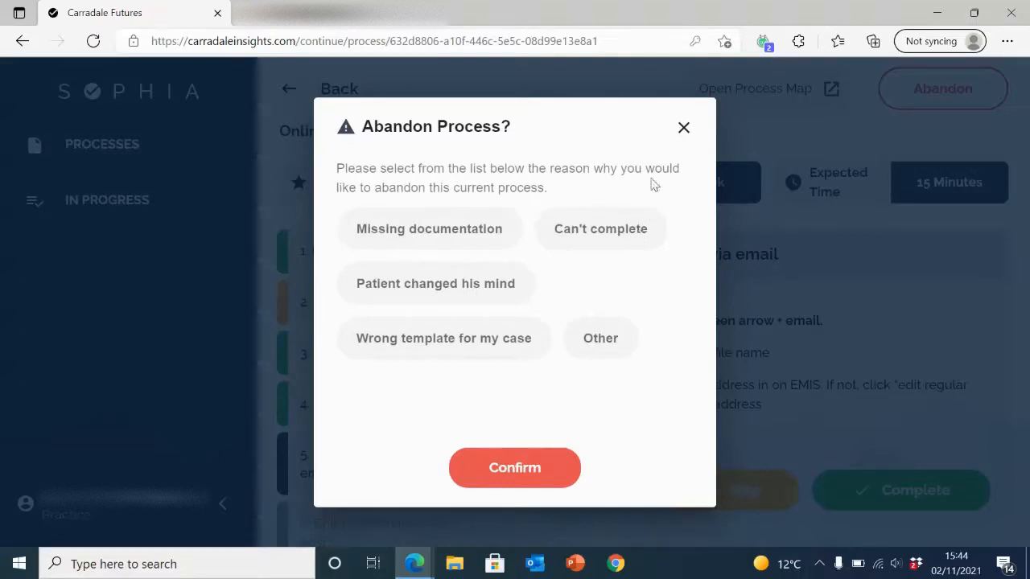
pyautogui.click(683, 126)
pyautogui.scroll(-2, 968, 349)
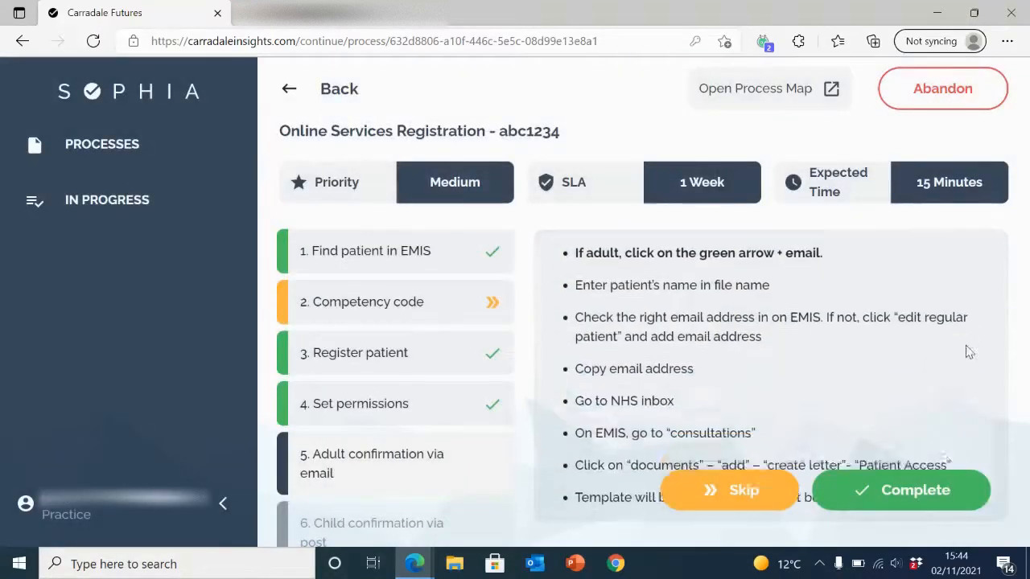
# Step: Complete the remaining steps from Adult confirmation via email onwards and continue out of the finished process
pyautogui.click(930, 498)
pyautogui.click(931, 500)
pyautogui.click(930, 498)
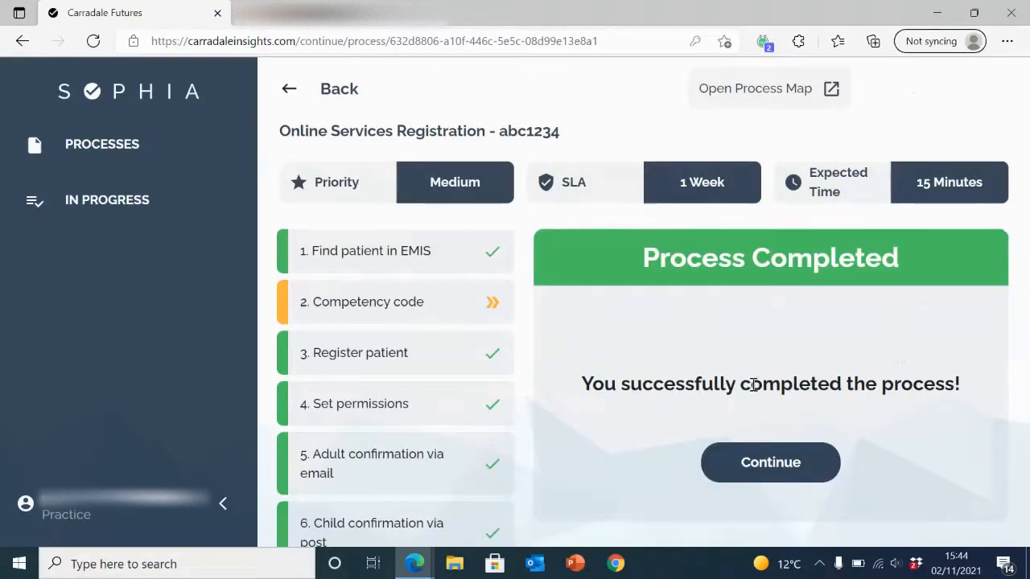
pyautogui.click(762, 460)
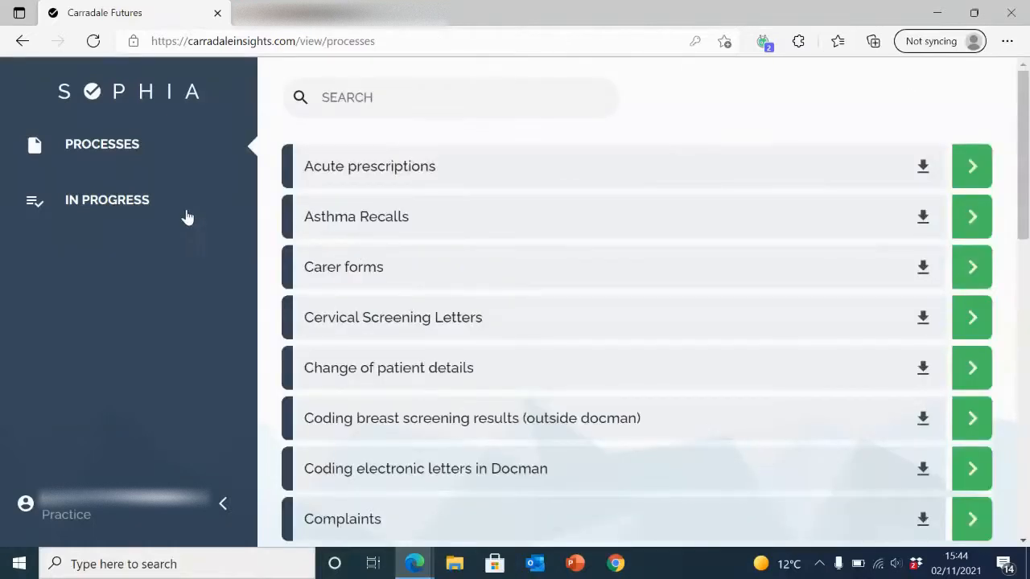
# Step: Look over the practice's in-progress processes and switch the account to the Auditor role
pyautogui.click(158, 202)
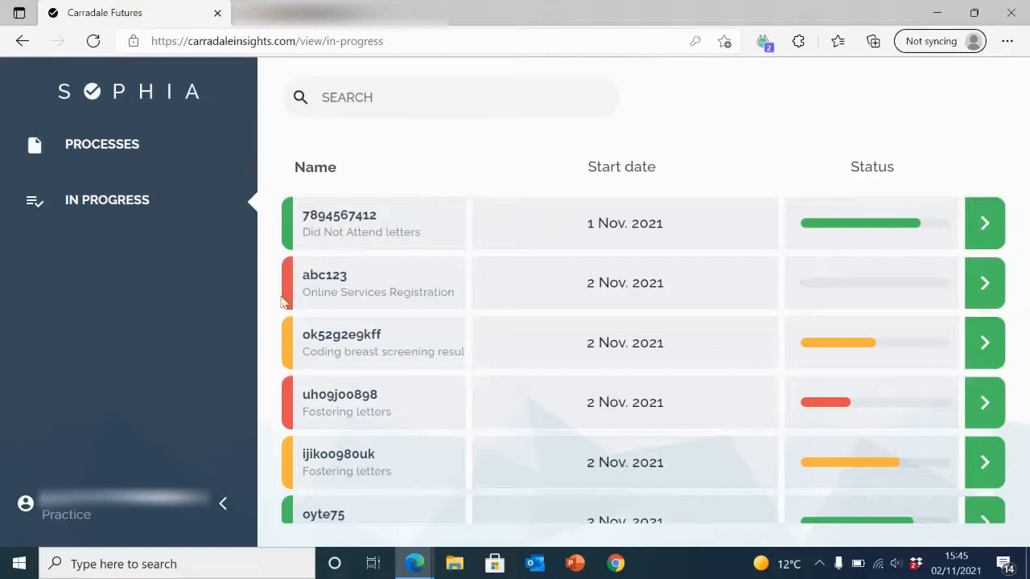
pyautogui.click(61, 515)
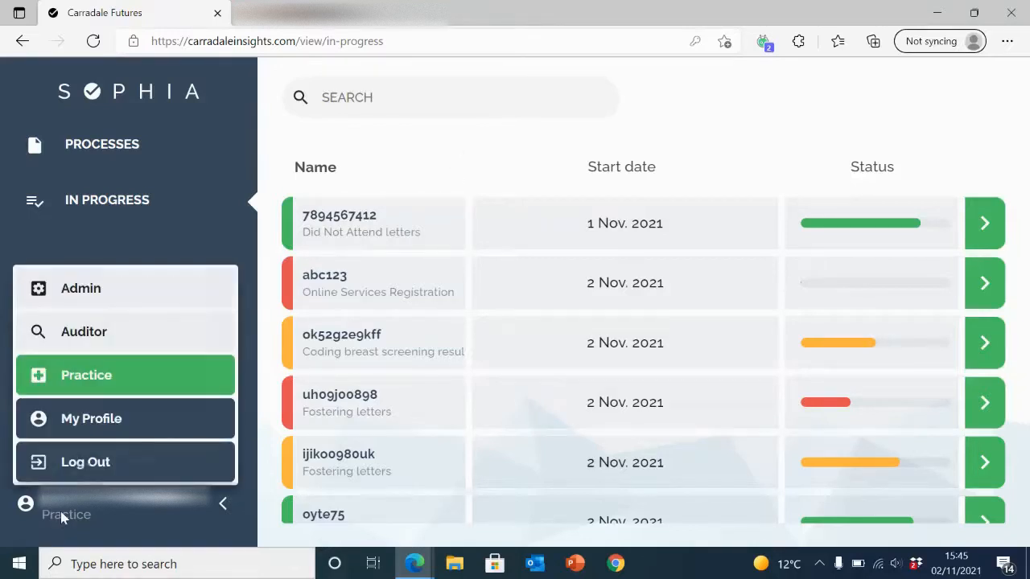
pyautogui.click(115, 332)
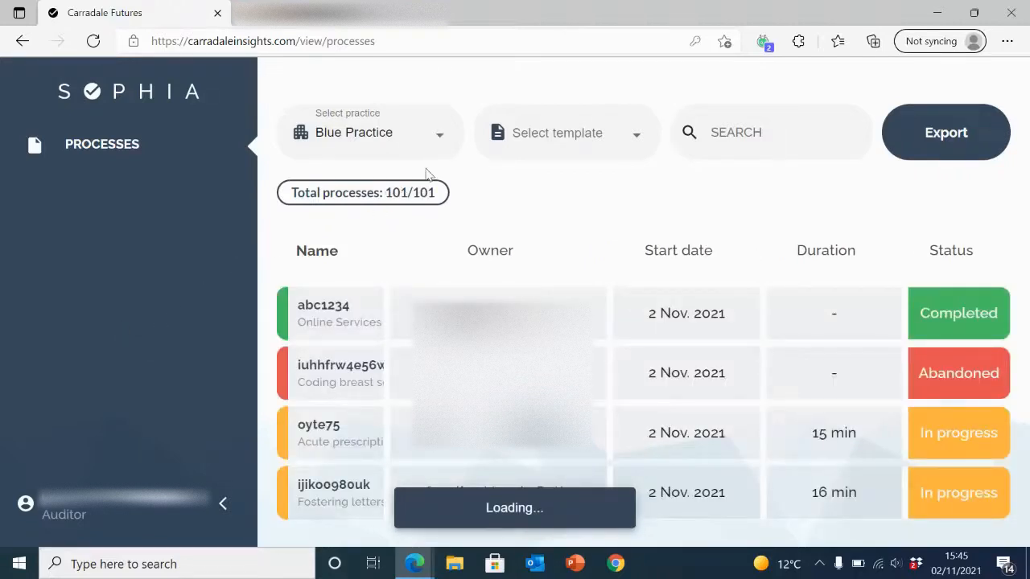
# Step: Check the auditor's practice and template filter choices, keeping Blue Practice and no template
pyautogui.click(439, 140)
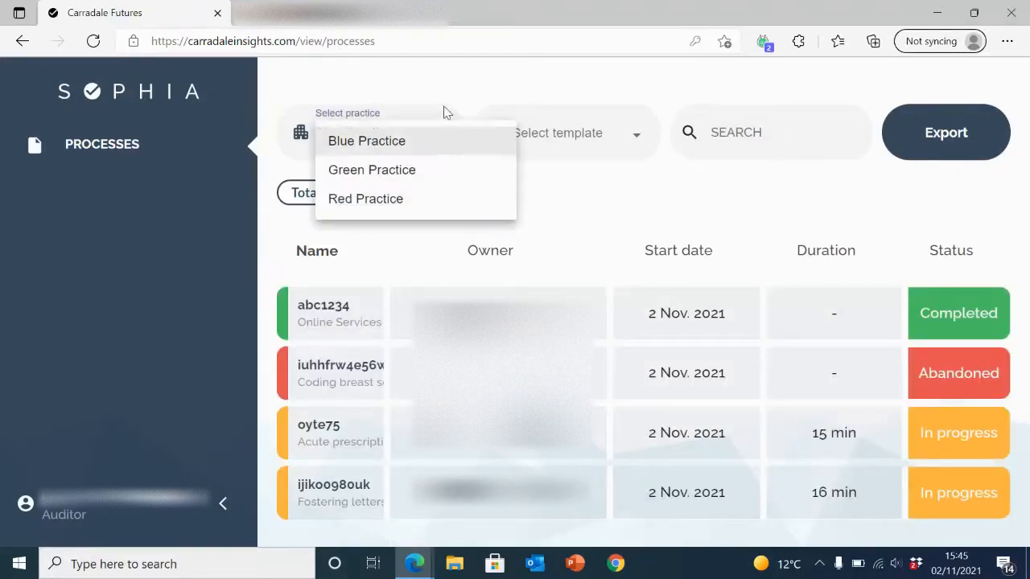
pyautogui.click(443, 141)
pyautogui.click(635, 136)
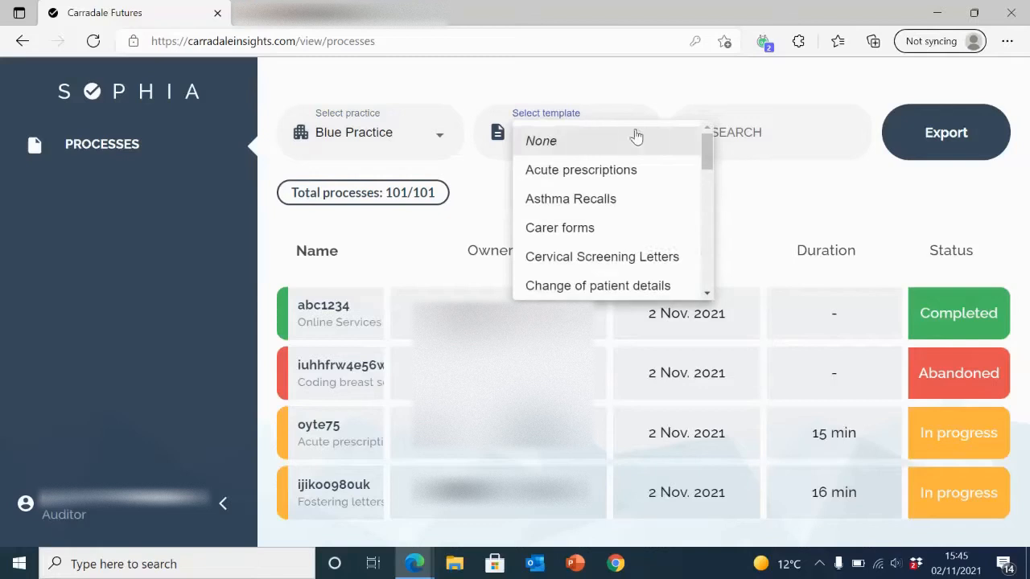
pyautogui.click(644, 99)
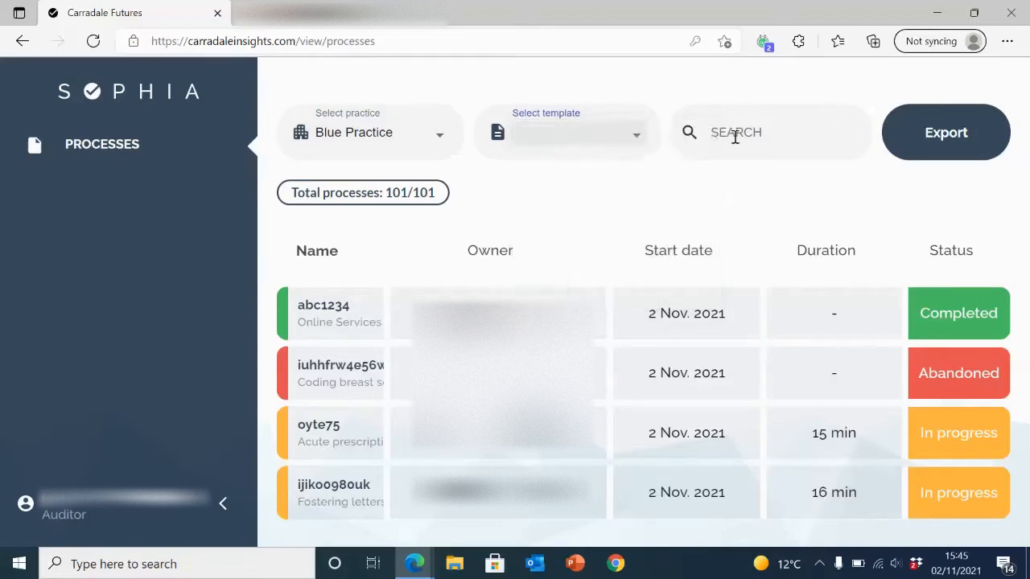
# Step: Inspect the Owner, Start date and Status column filters of the audited processes without applying any
pyautogui.click(489, 254)
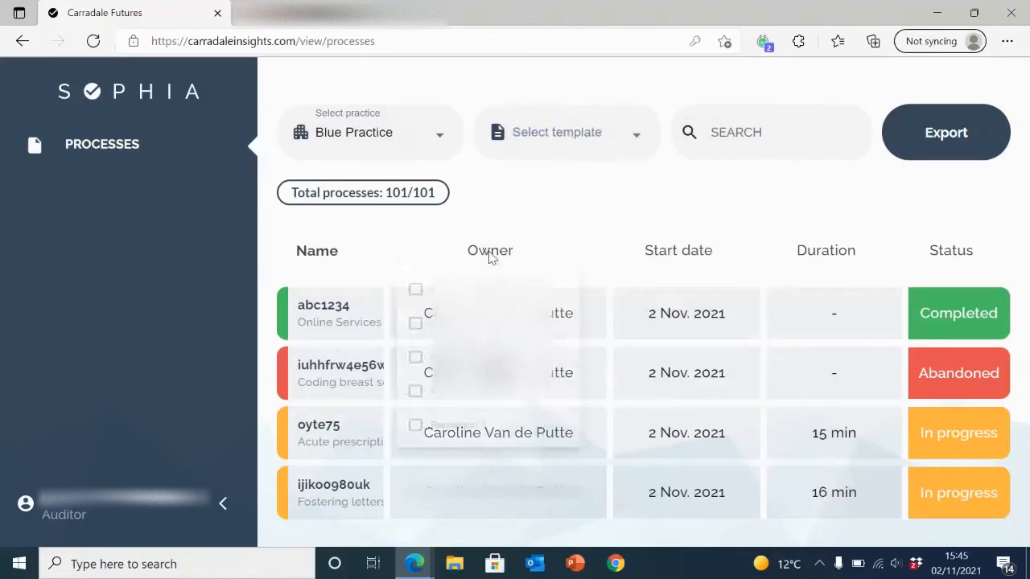
pyautogui.click(680, 254)
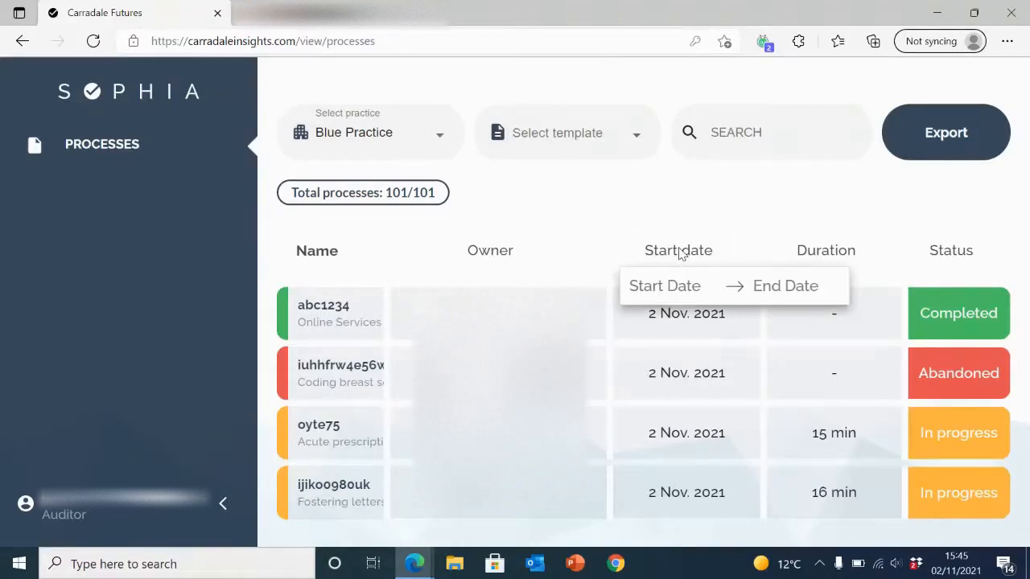
pyautogui.click(679, 252)
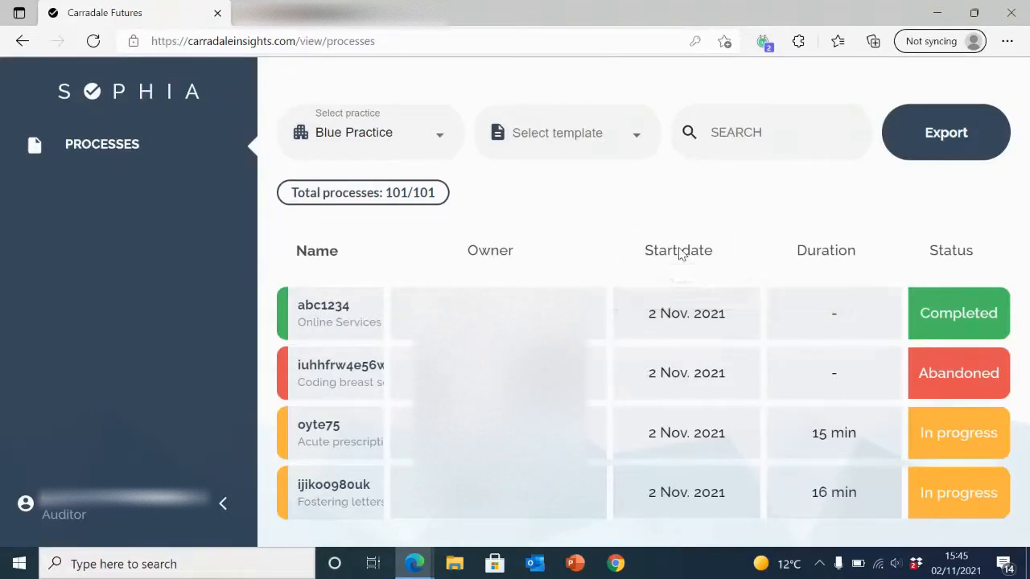
pyautogui.click(966, 255)
pyautogui.click(967, 216)
pyautogui.moveTo(961, 374)
# Step: Log out of the account from the Auditor view
pyautogui.click(93, 516)
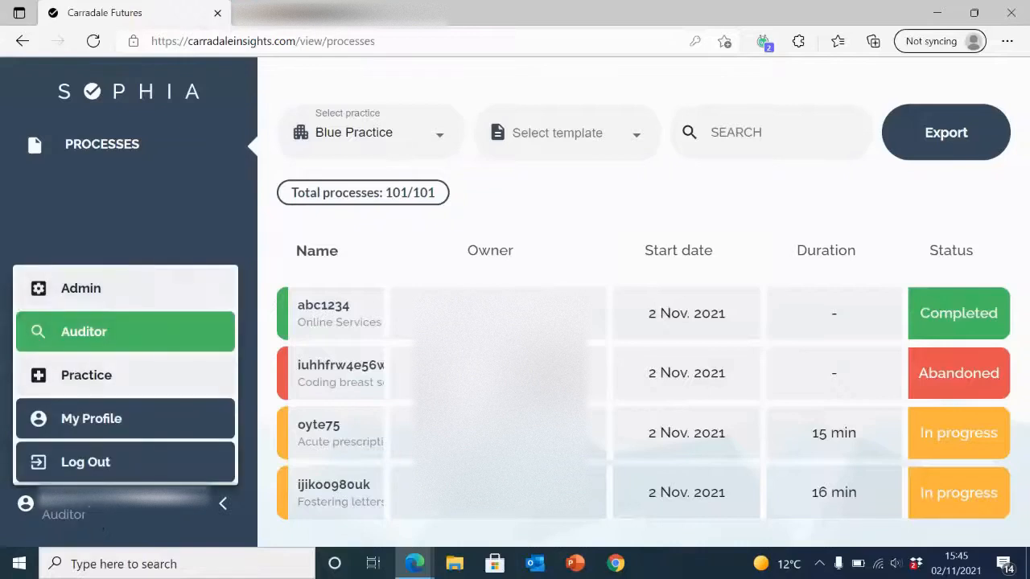
pyautogui.click(91, 465)
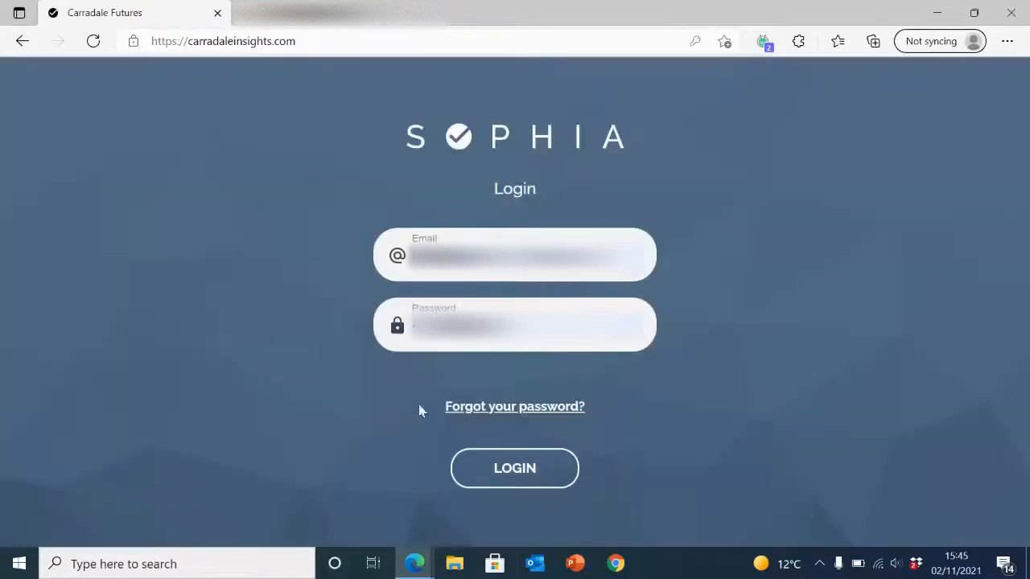